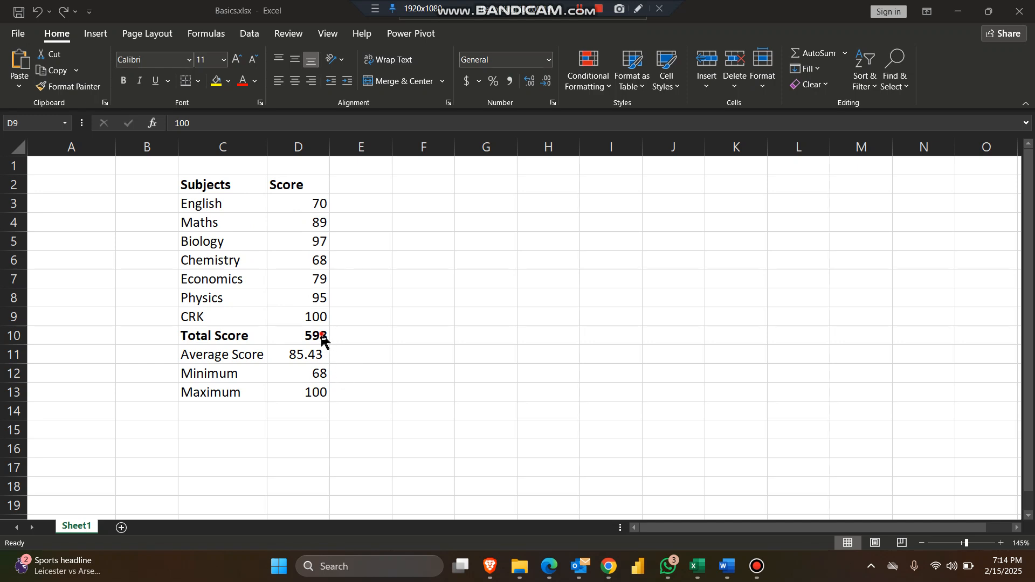
- Inspect the SUM formula behind the Total Score in cell D10, leaving it as it is
click(305, 337)
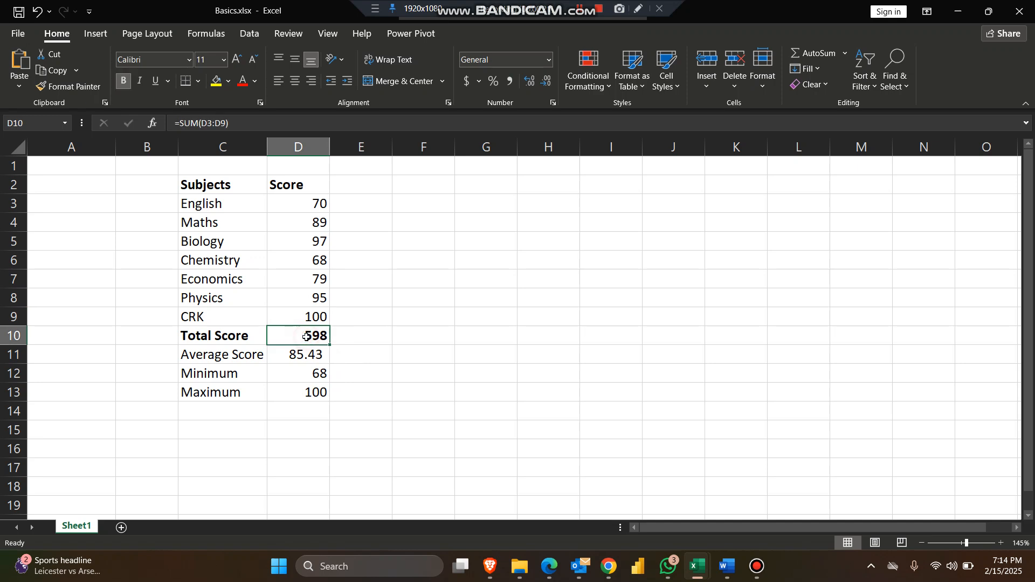
double_click(306, 336)
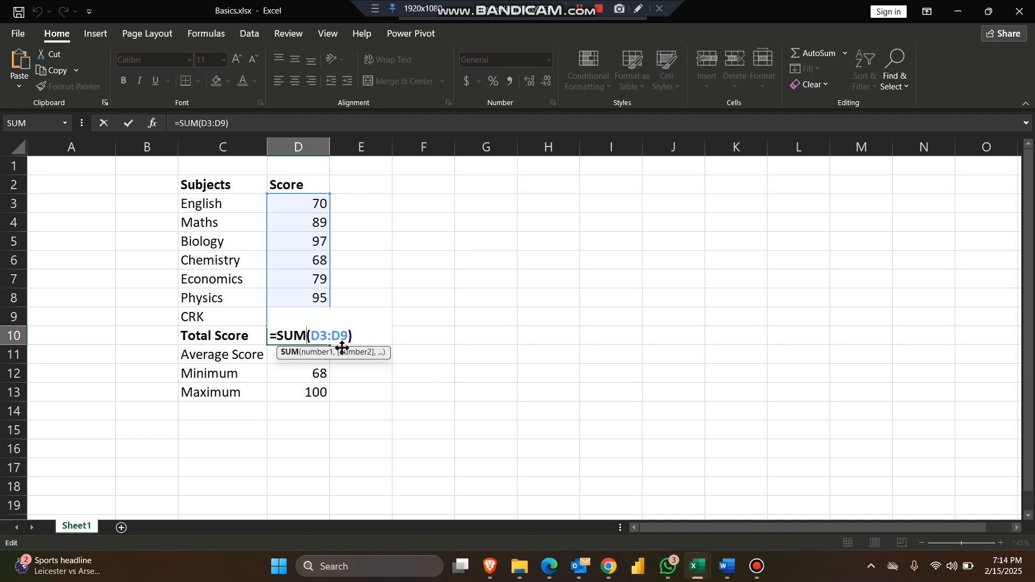
text(`)
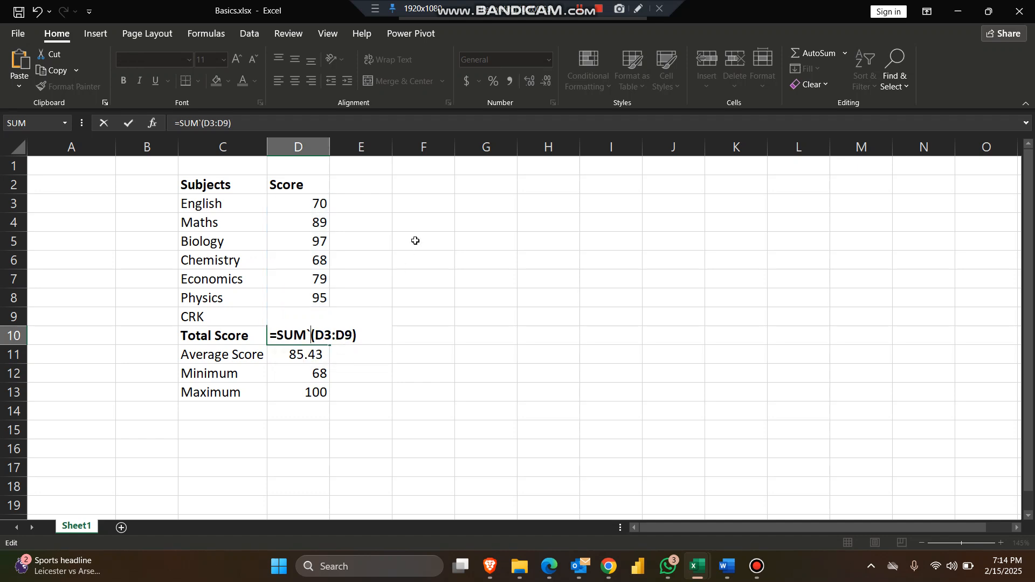
key(Escape)
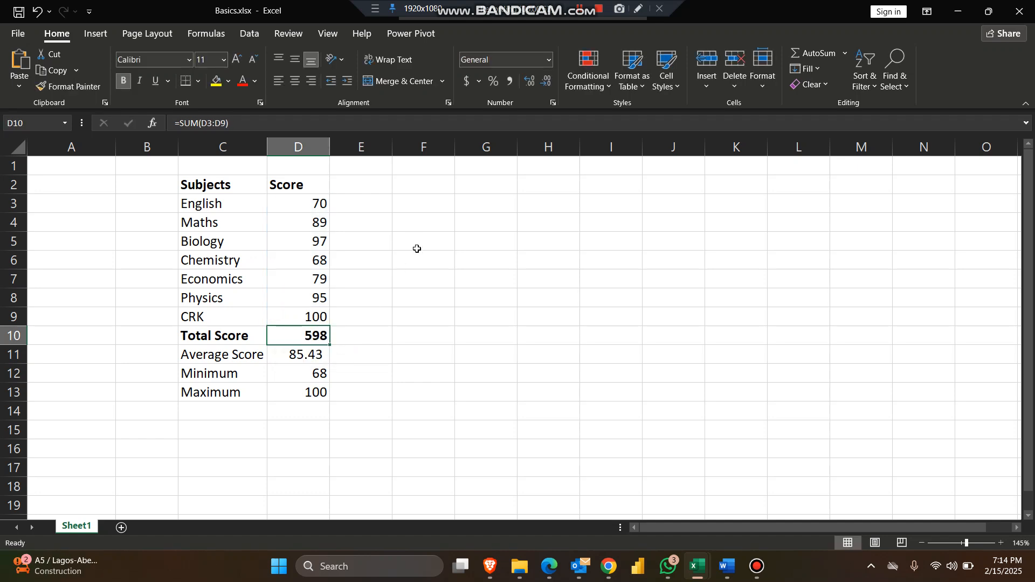
- Enter the three students' first names in D1, E1 and F1, and fill the Score header from D2 across to F2
click(318, 165)
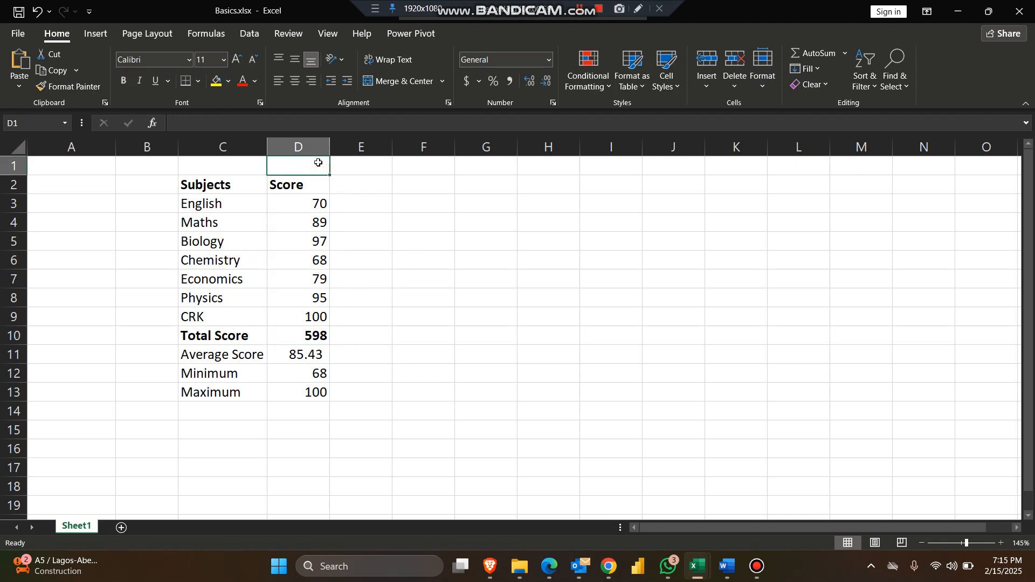
text(Joe)
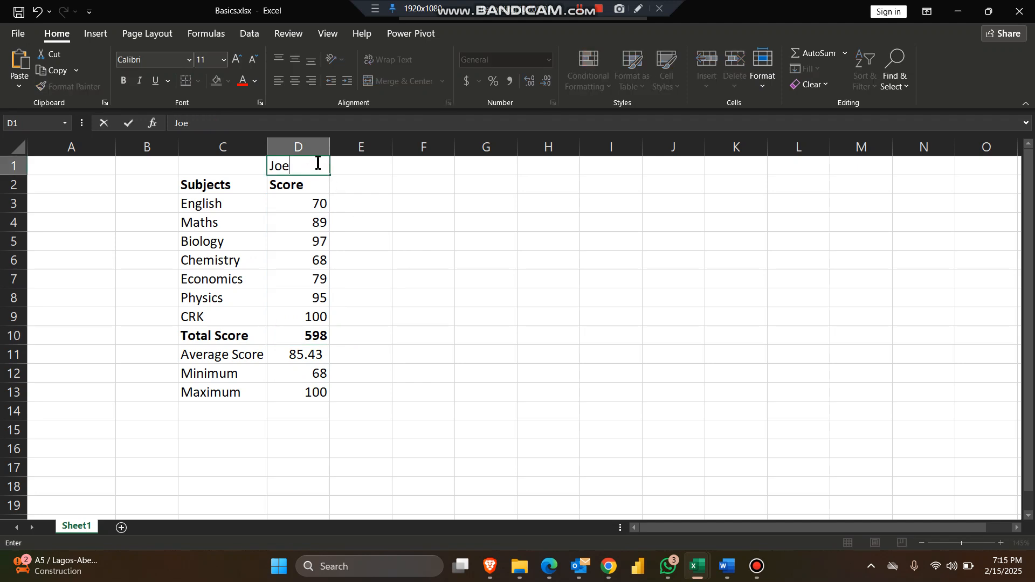
click(347, 166)
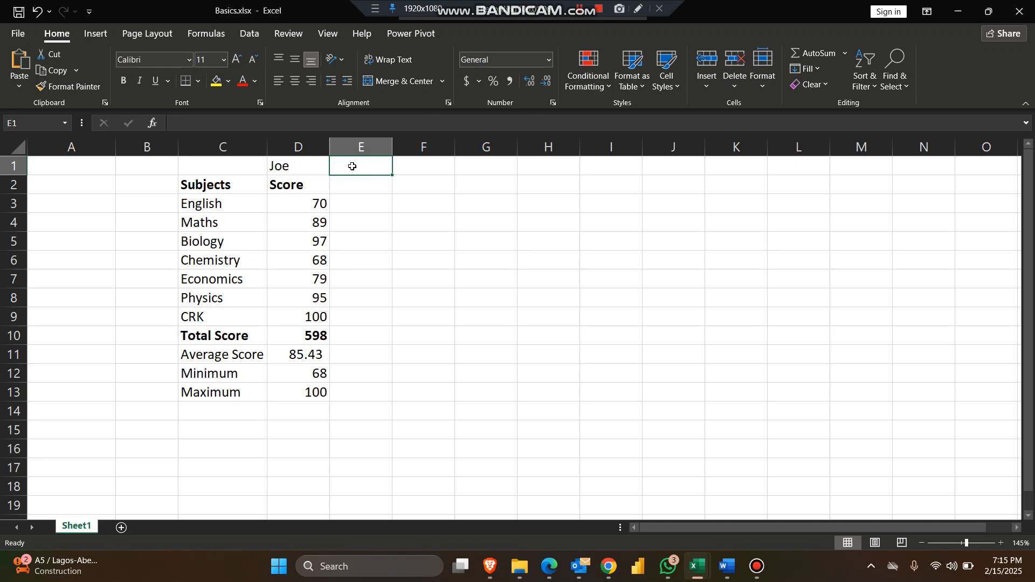
text(Grace)
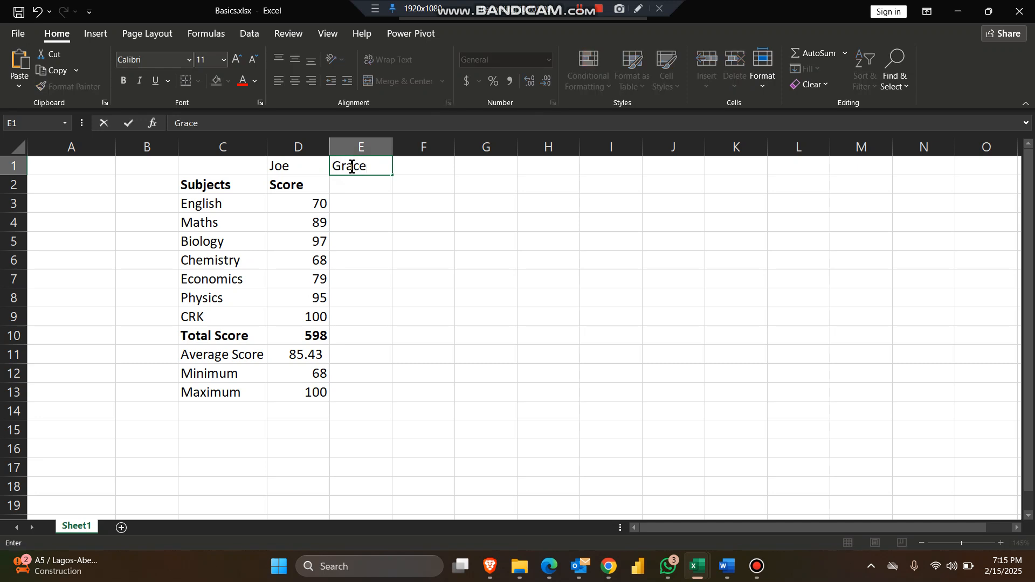
key(Tab)
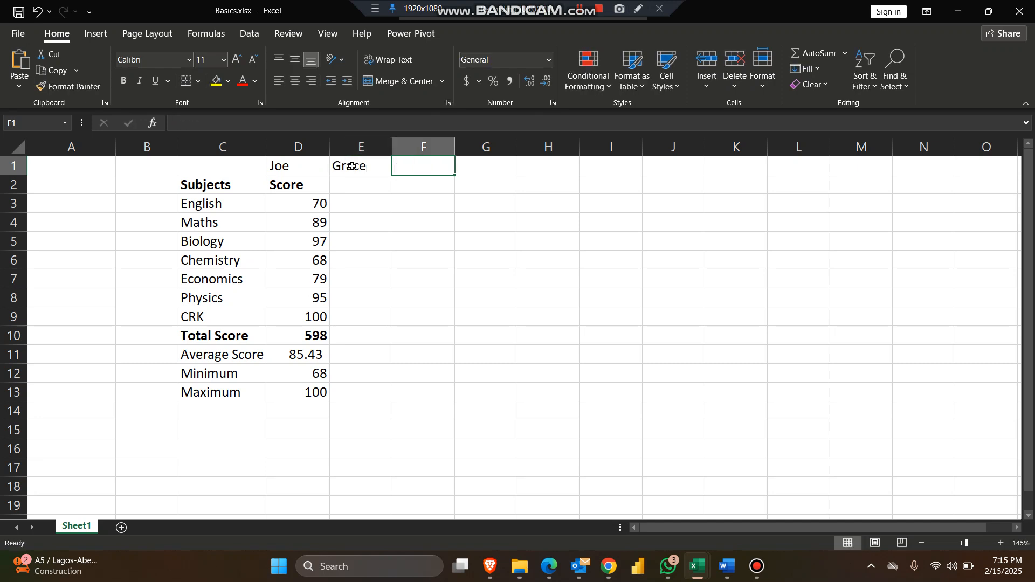
text(Pee)
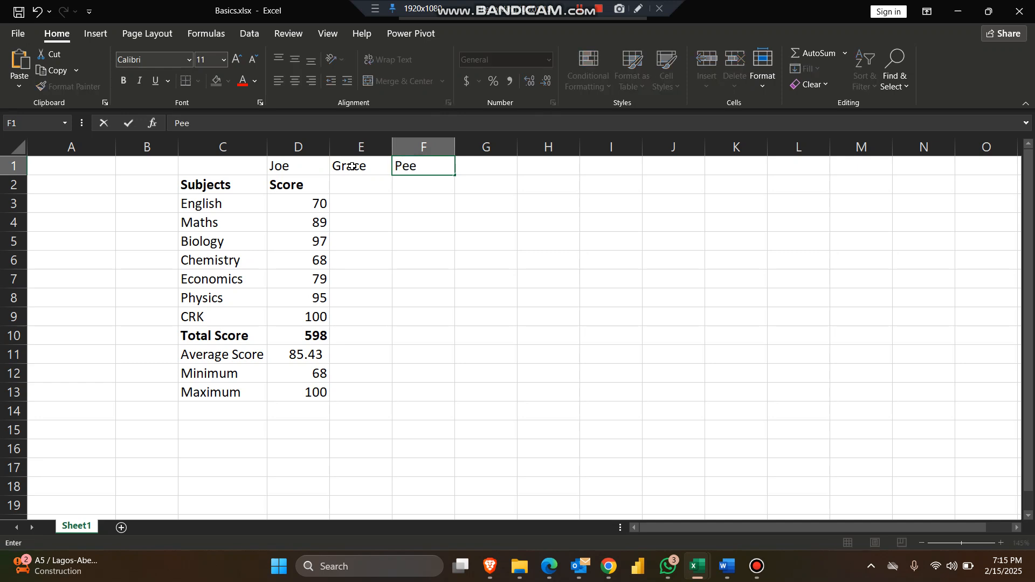
key(BackSpace)
text(ter)
key(Return)
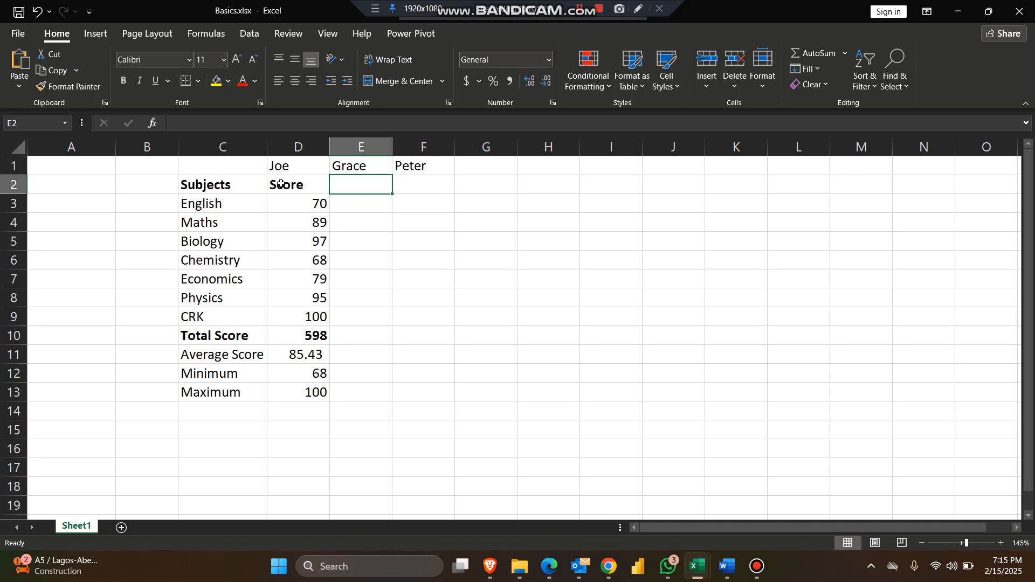
click(297, 187)
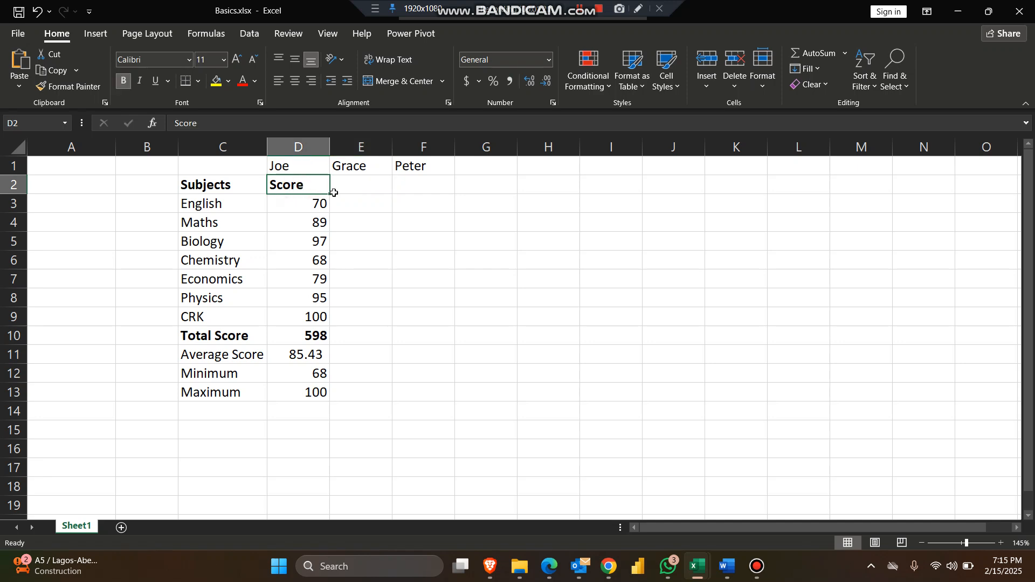
drag(330, 193, 451, 190)
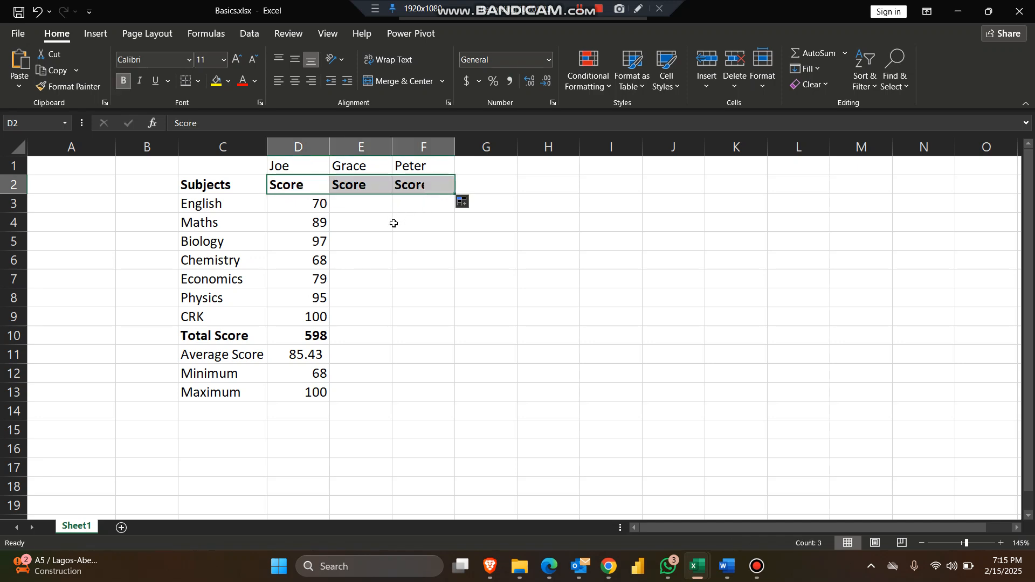
- Copy the English, Maths and Biology scores from D3:D5 into F6:F8
drag(317, 204, 330, 247)
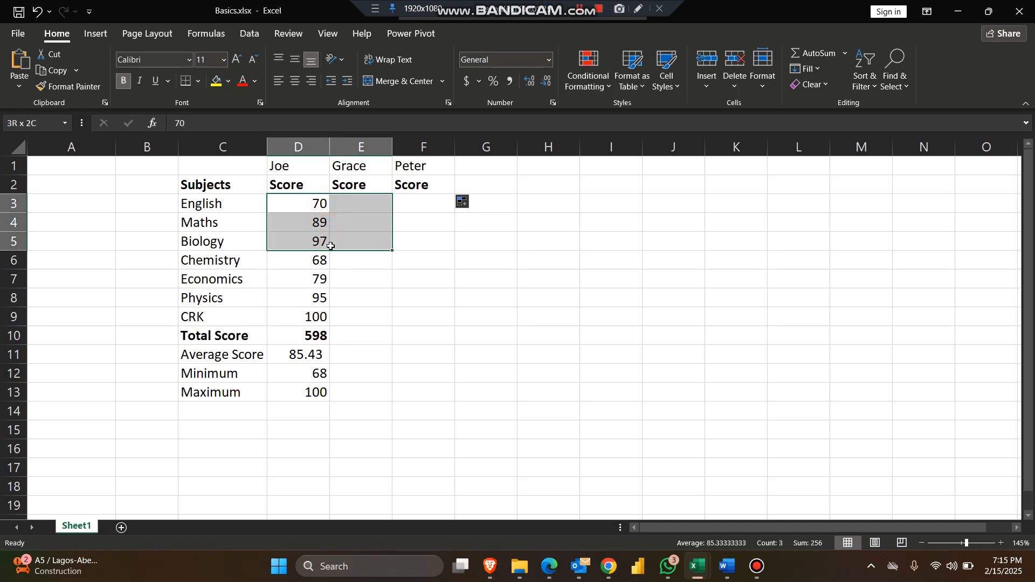
drag(273, 201, 310, 237)
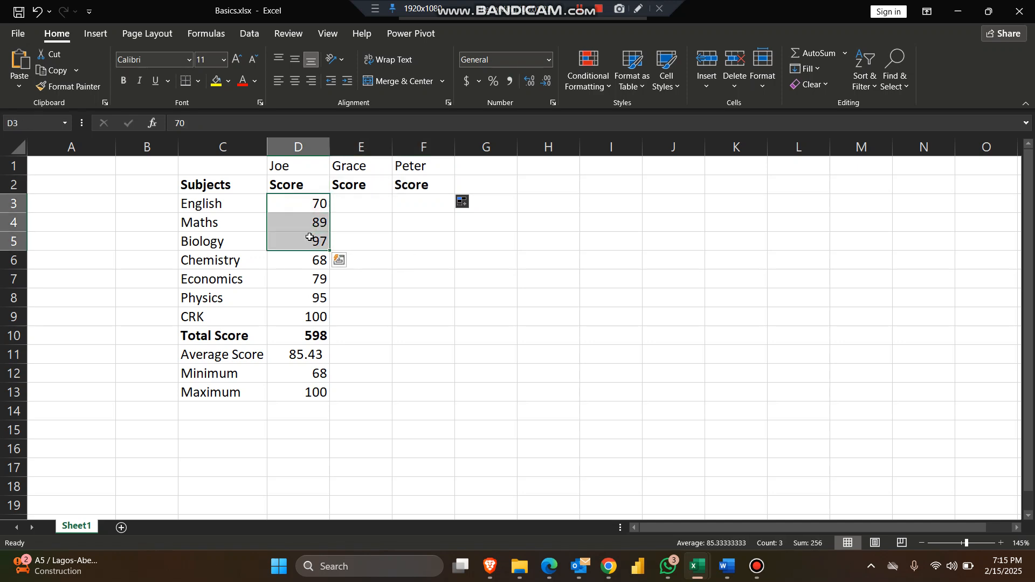
key(ctrl+c)
click(416, 254)
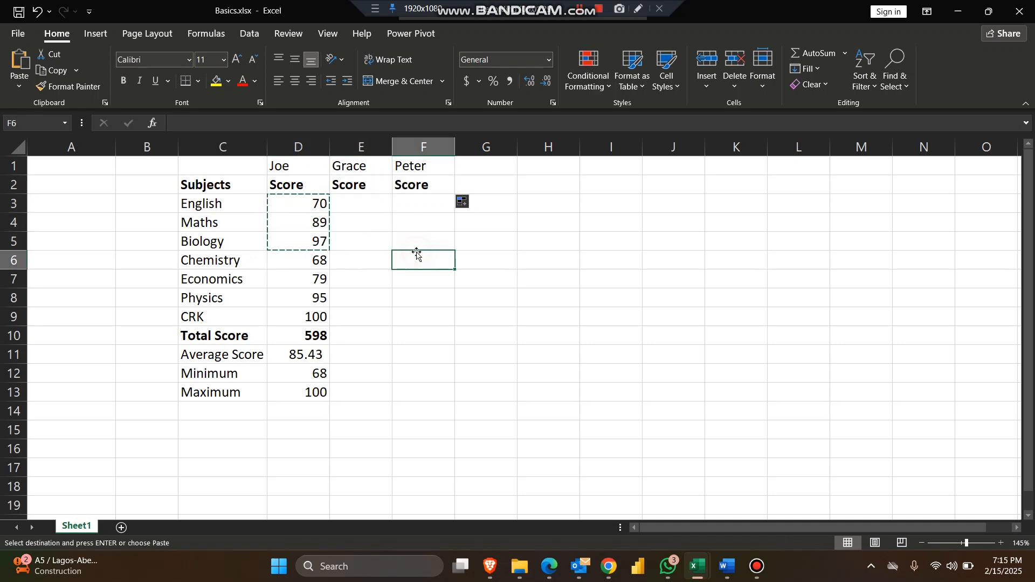
key(ctrl+v)
- Complete the third student's scores by entering 45, 50 and 60 in F3:F5 and 80 in F9
click(367, 201)
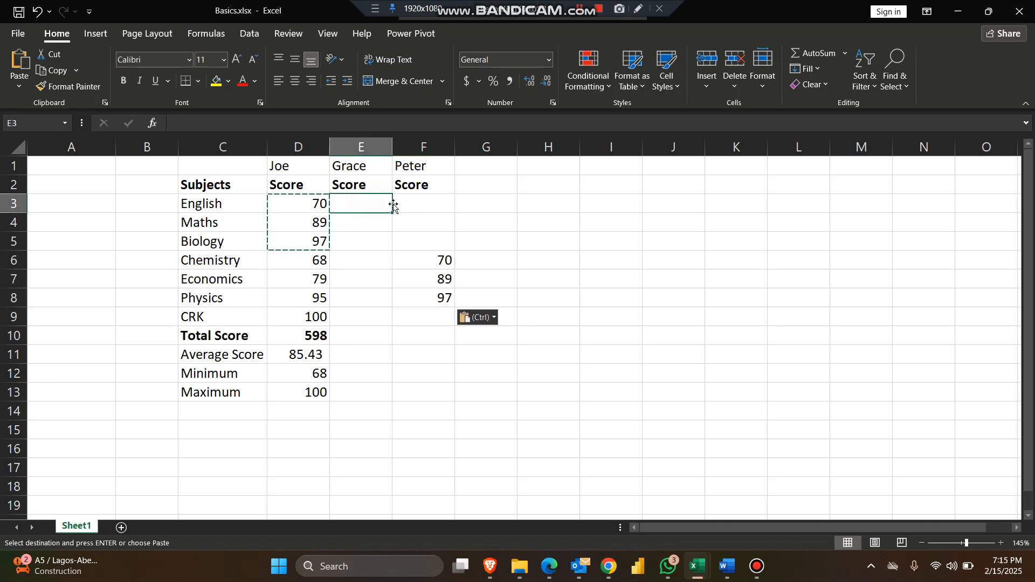
click(415, 204)
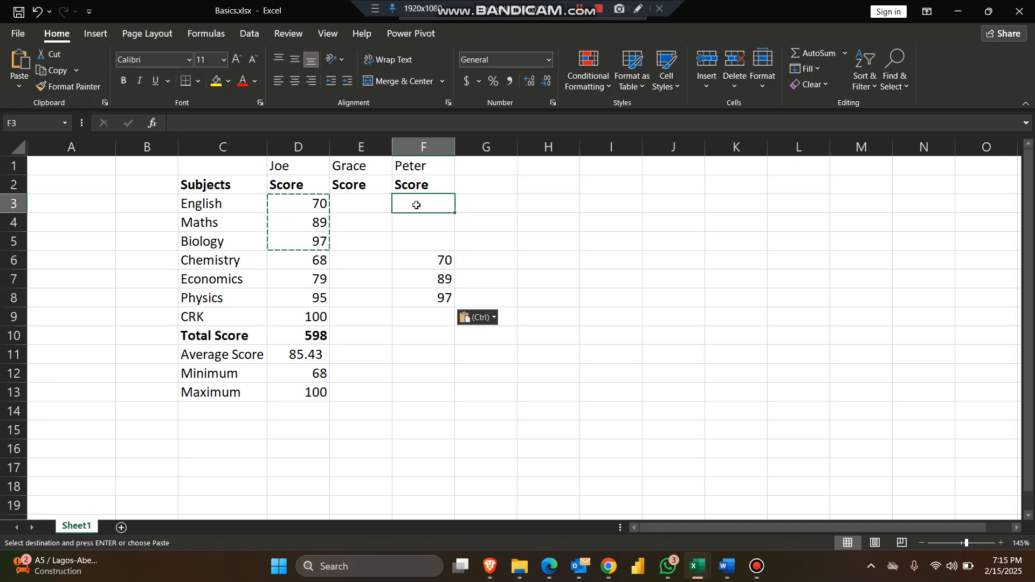
double_click(418, 204)
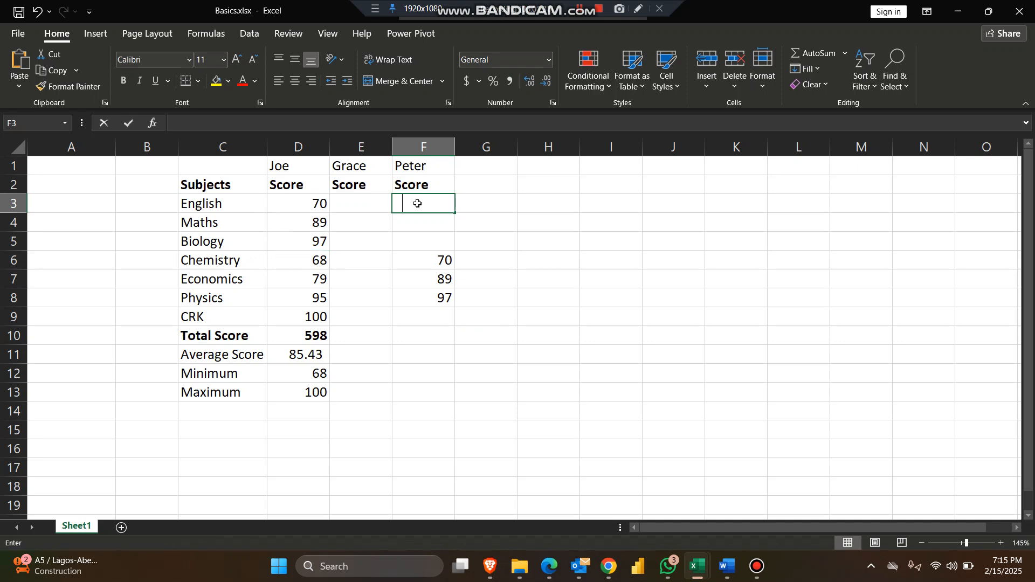
text(45)
key(Return)
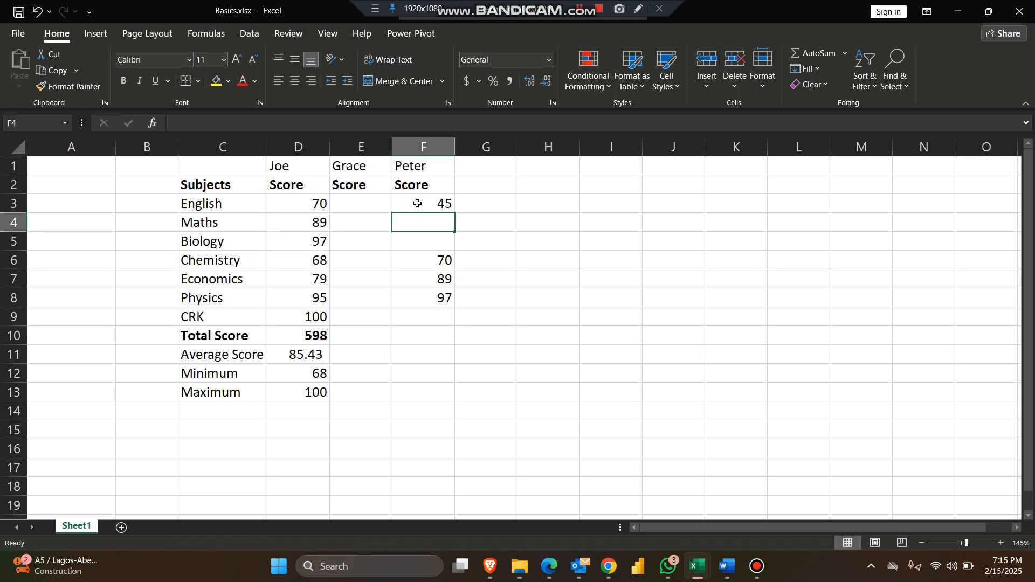
text(50)
key(Return)
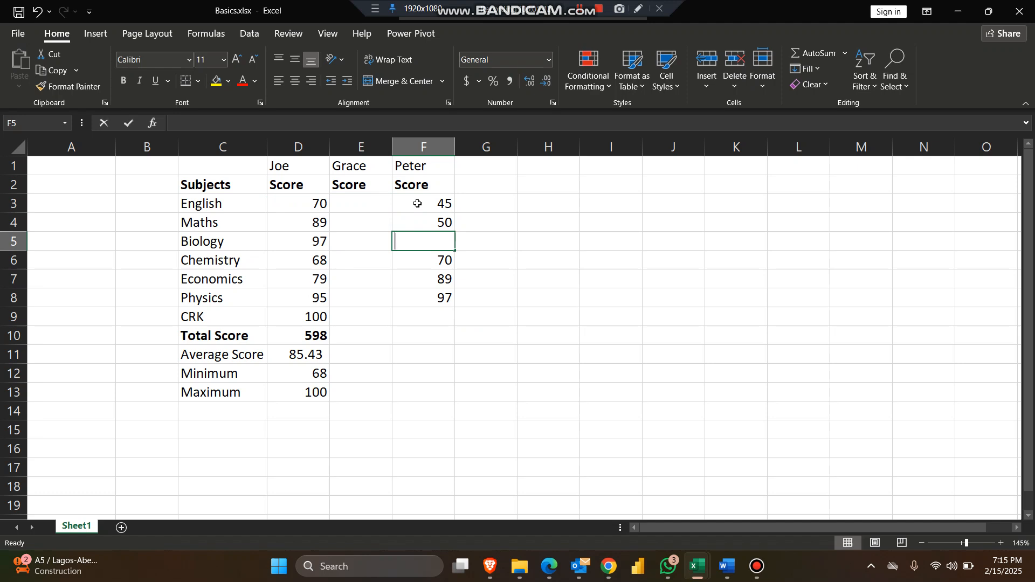
text(60)
key(Return)
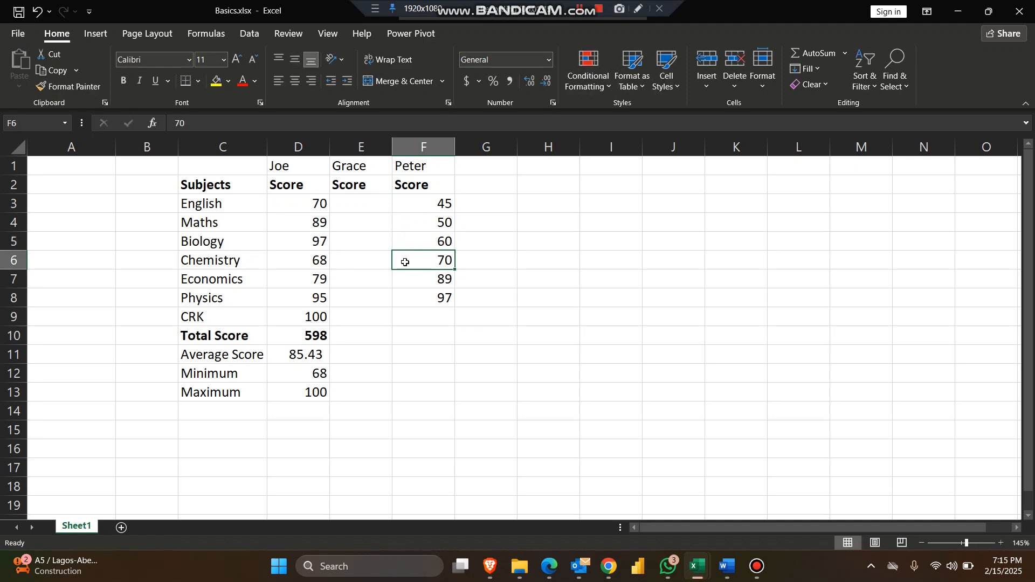
click(426, 311)
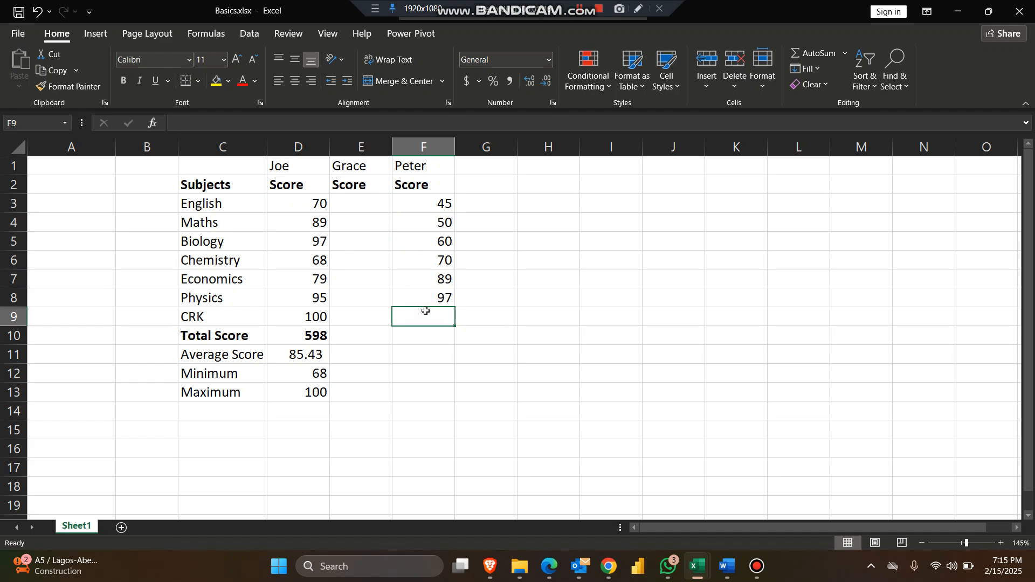
text(80)
key(Return)
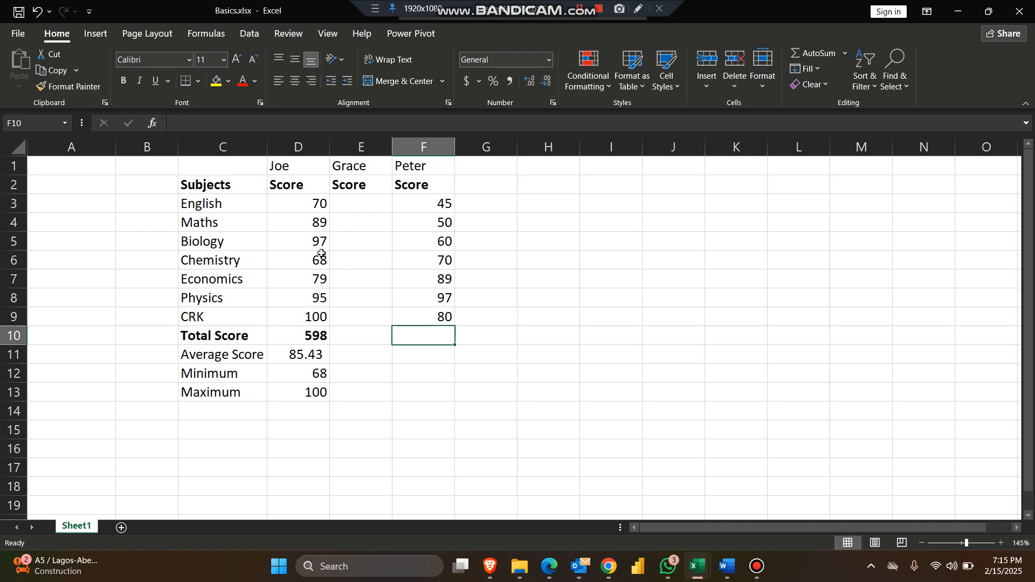
- Copy the Chemistry, Economics and Physics scores from D6:D8 into E3:E5
drag(322, 254, 325, 301)
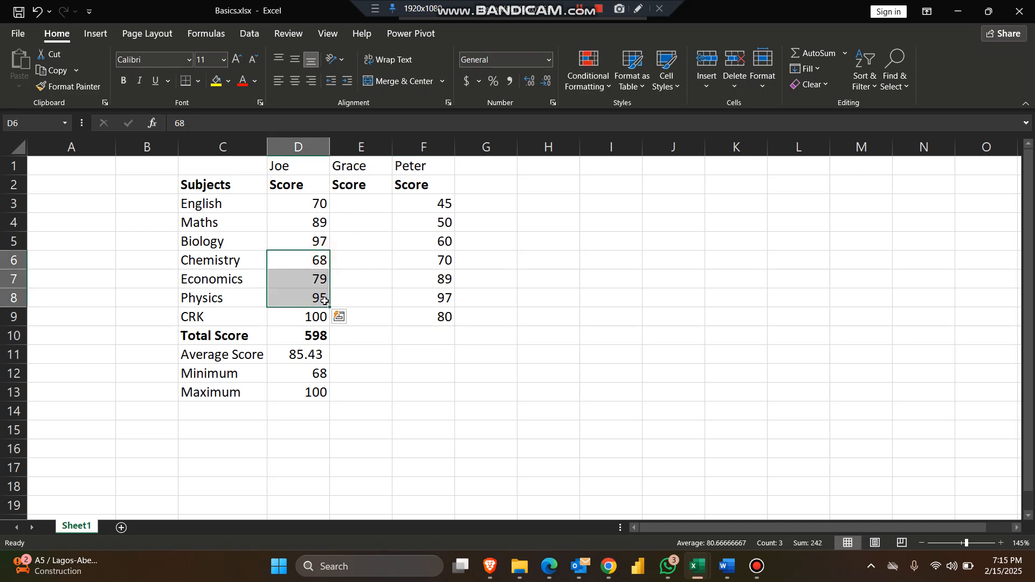
key(ctrl+c)
click(369, 208)
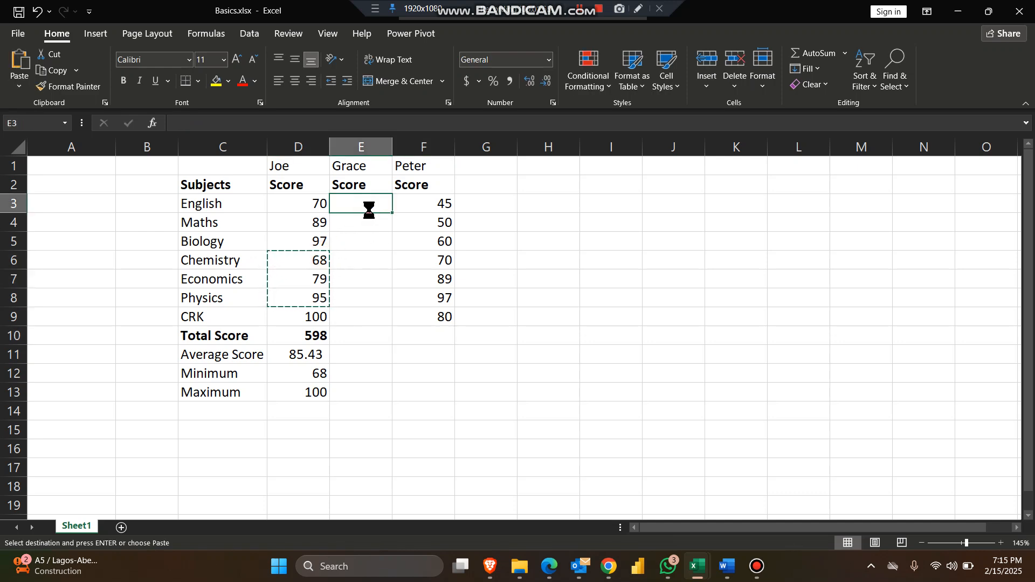
key(ctrl+v)
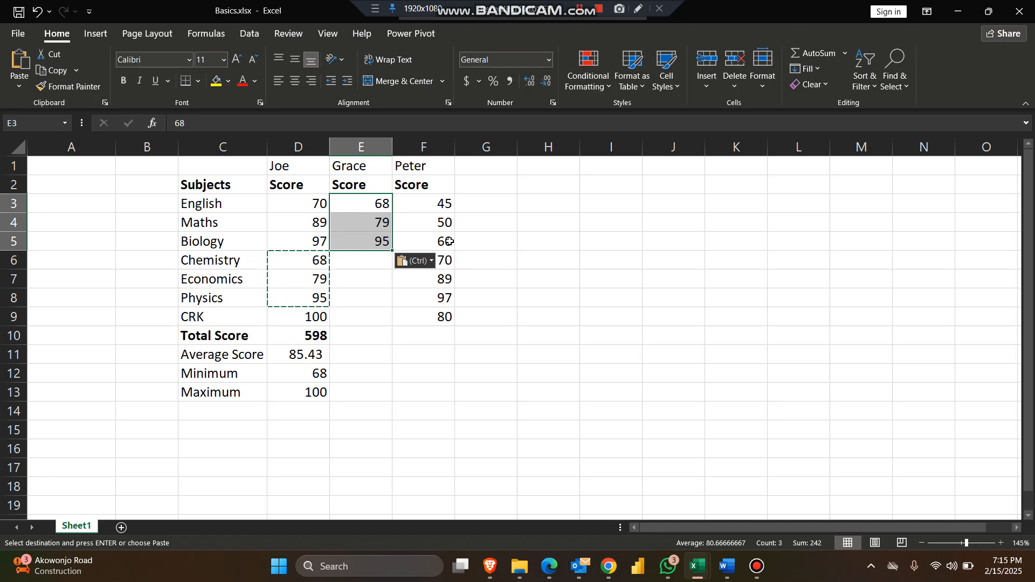
- Copy the third student's English, Maths and Biology scores from F3:F5 into E6:E8
drag(439, 208, 445, 243)
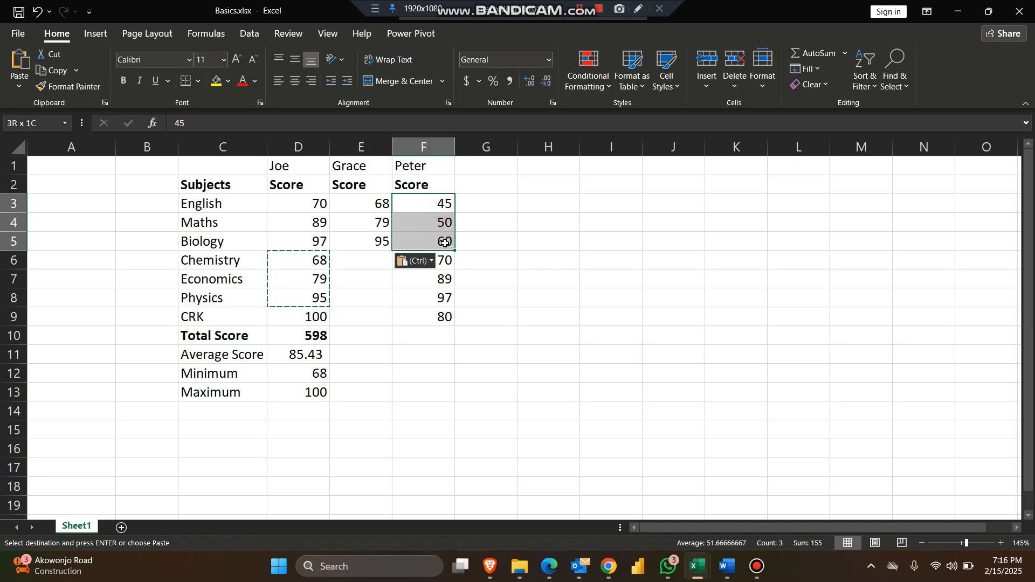
key(ctrl+c)
click(358, 265)
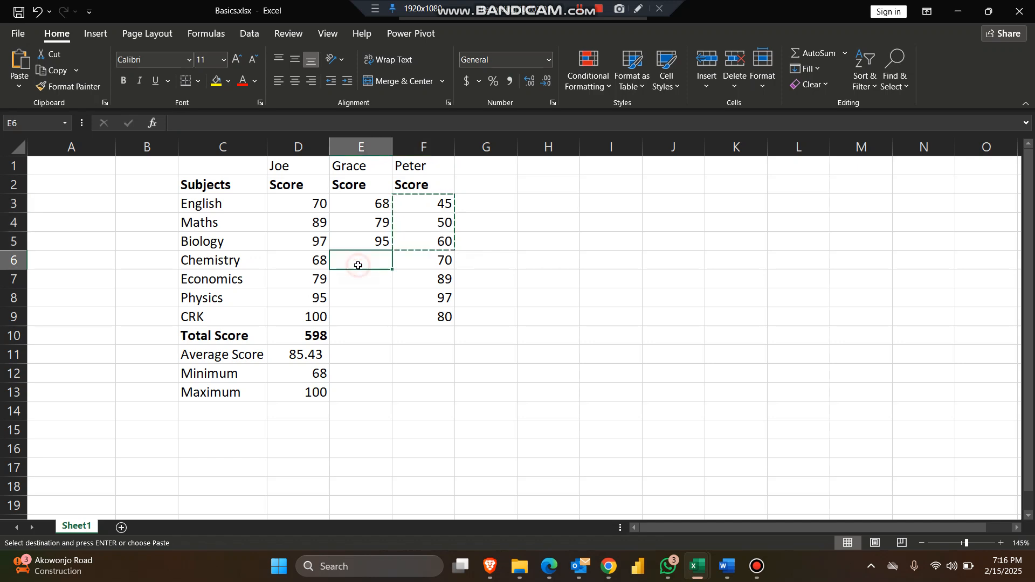
key(ctrl+v)
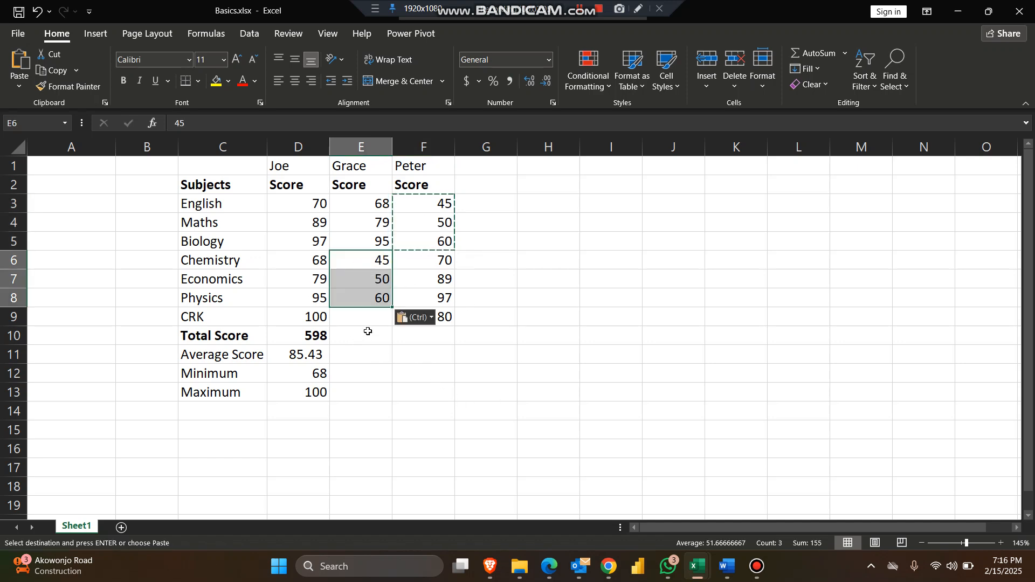
- Enter 90 as the second student's CRK score in E9
click(372, 319)
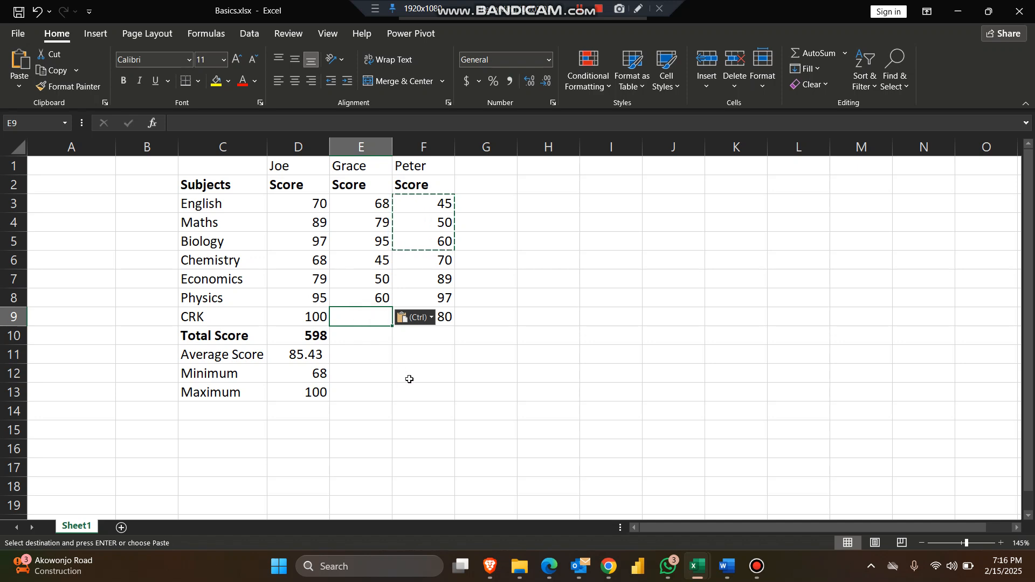
text(0)
key(BackSpace)
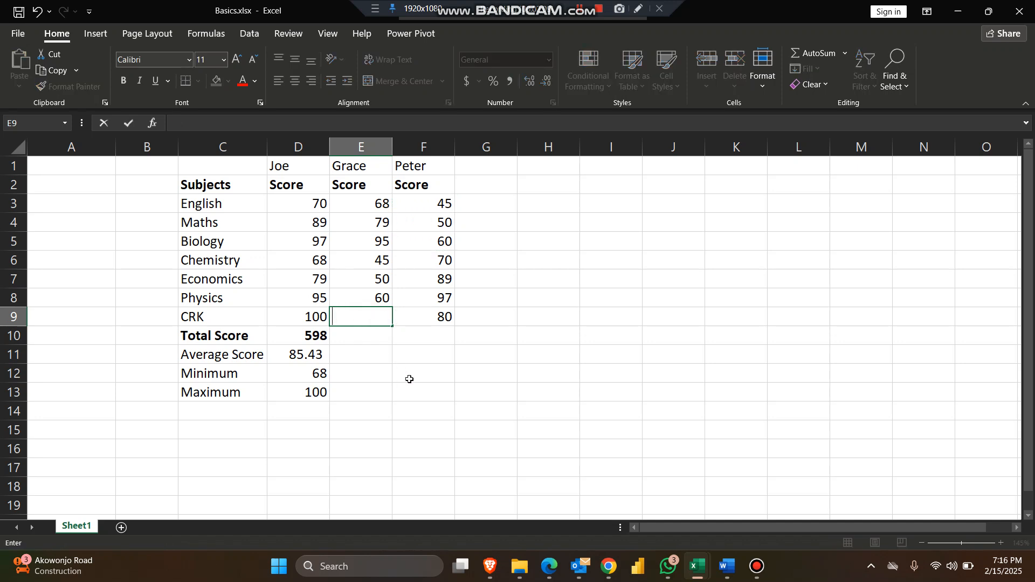
text(90)
key(Return)
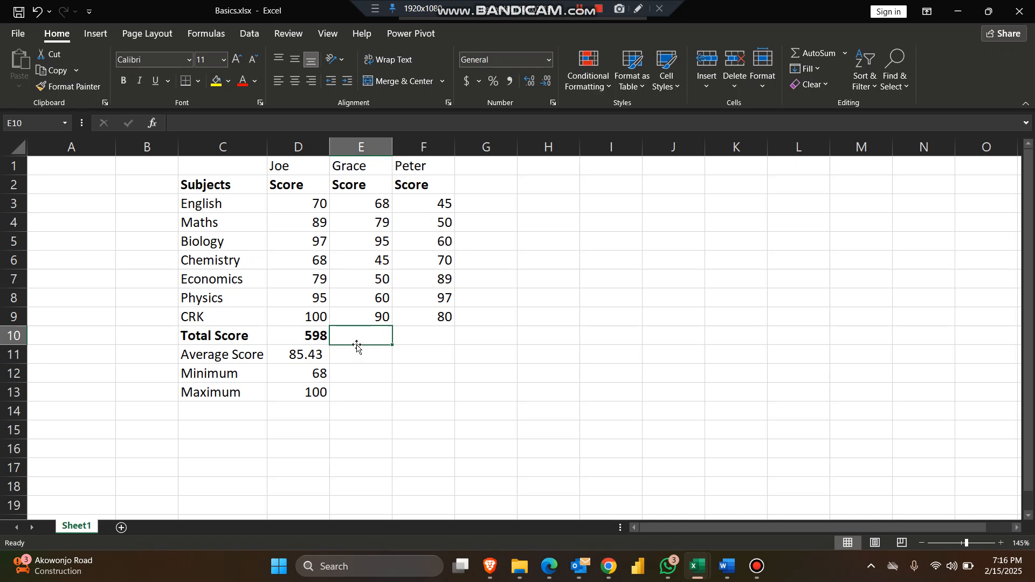
- Fill the Total Score SUM formula from D10 across to E10 and F10
click(320, 335)
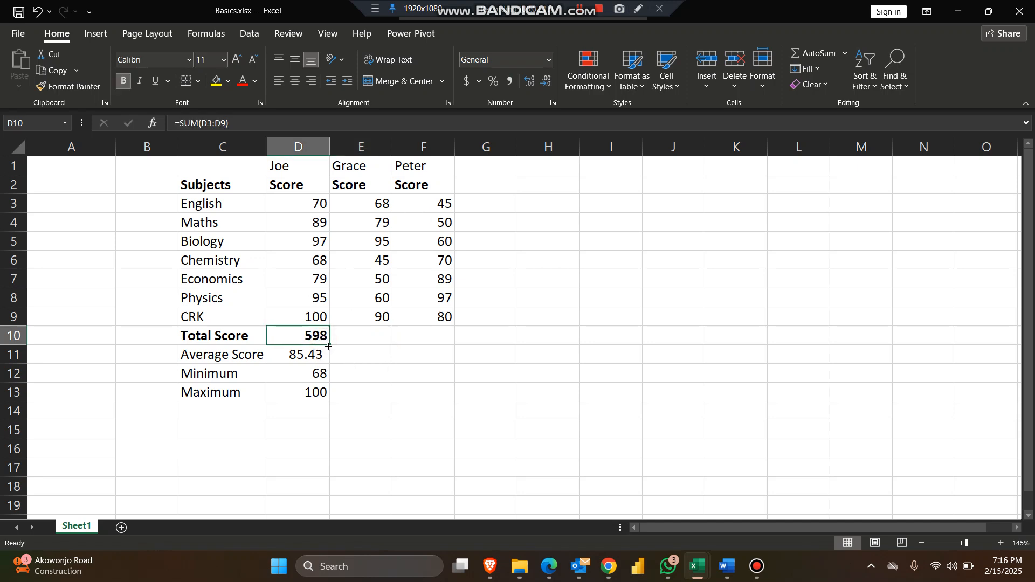
drag(330, 344, 438, 345)
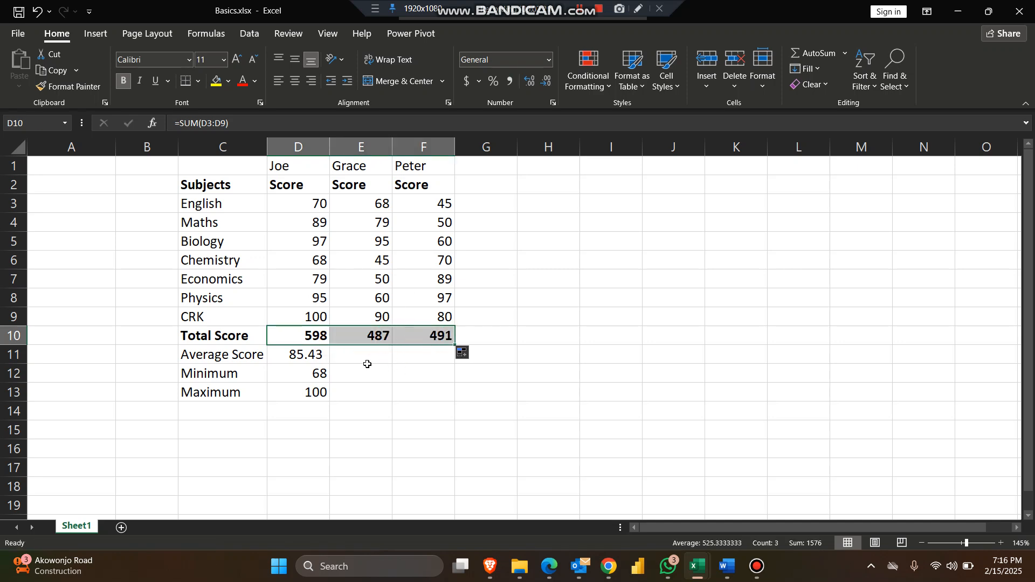
- Try filling the Average, Minimum and Maximum formulas from D11:D13 across to column F, and undo the fill
drag(313, 354, 454, 397)
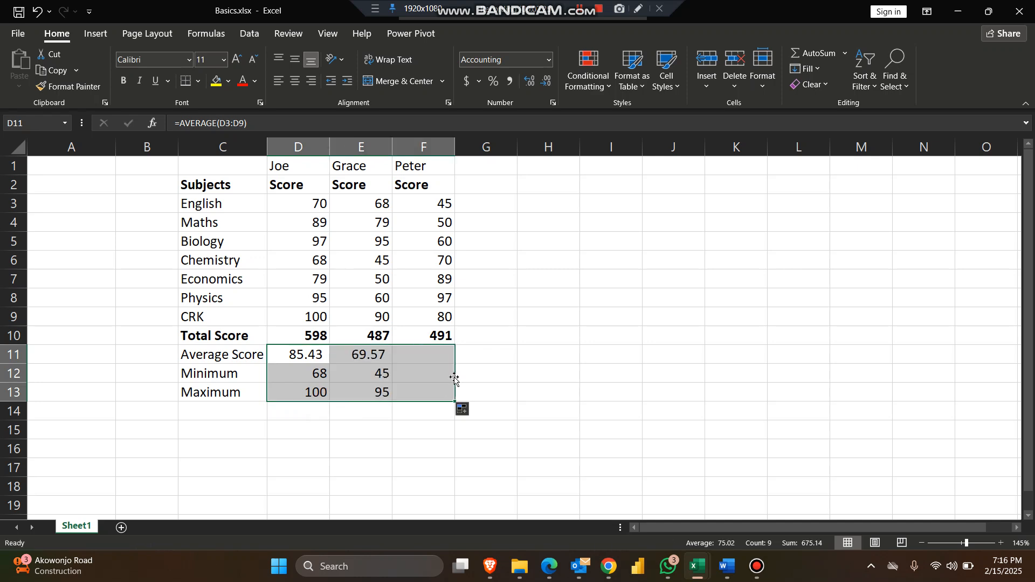
click(542, 351)
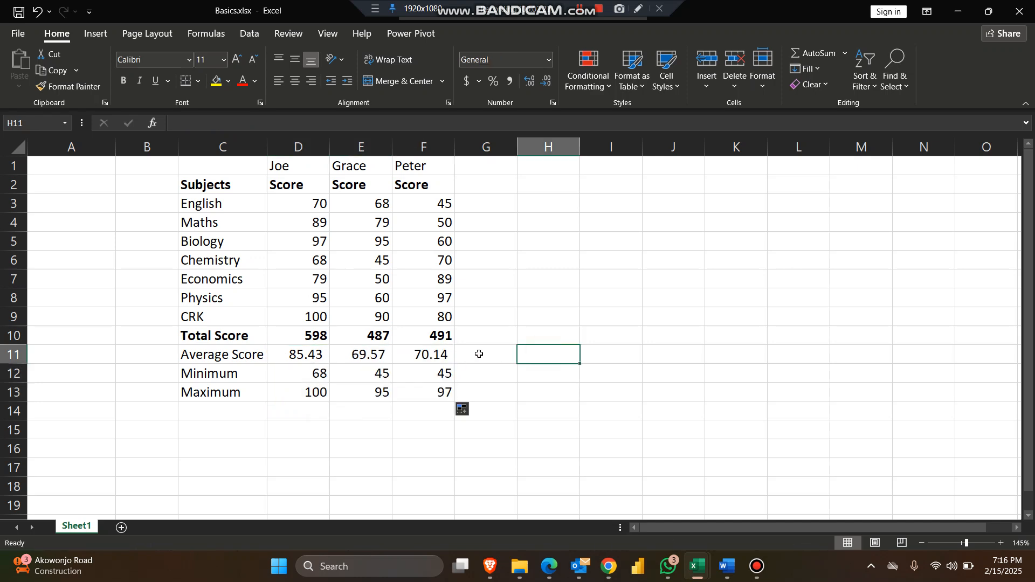
key(ctrl+z)
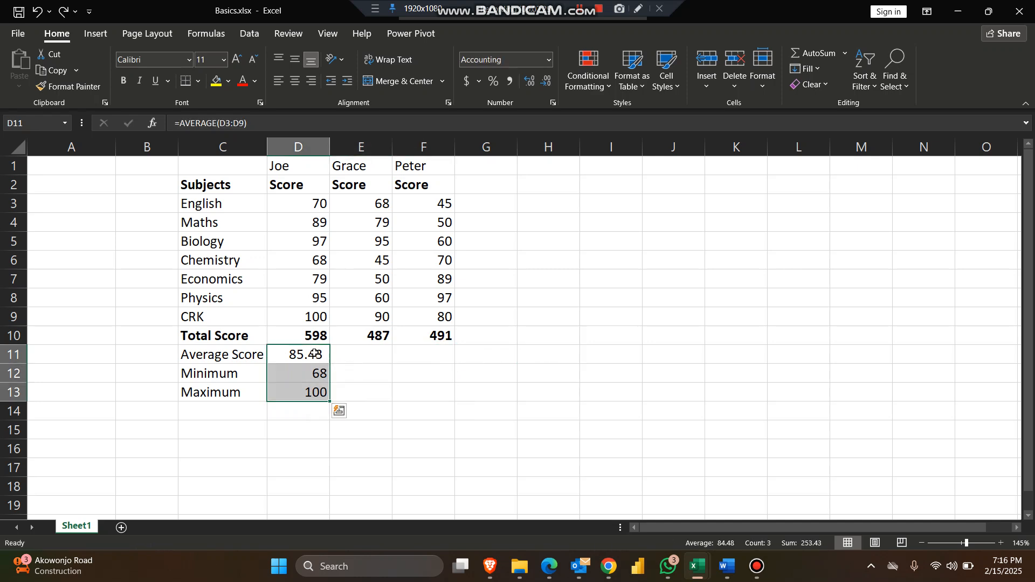
- Fill the Average Score formula in D11 and the Minimum and Maximum formulas in D12:D13 across to columns E and F
click(310, 357)
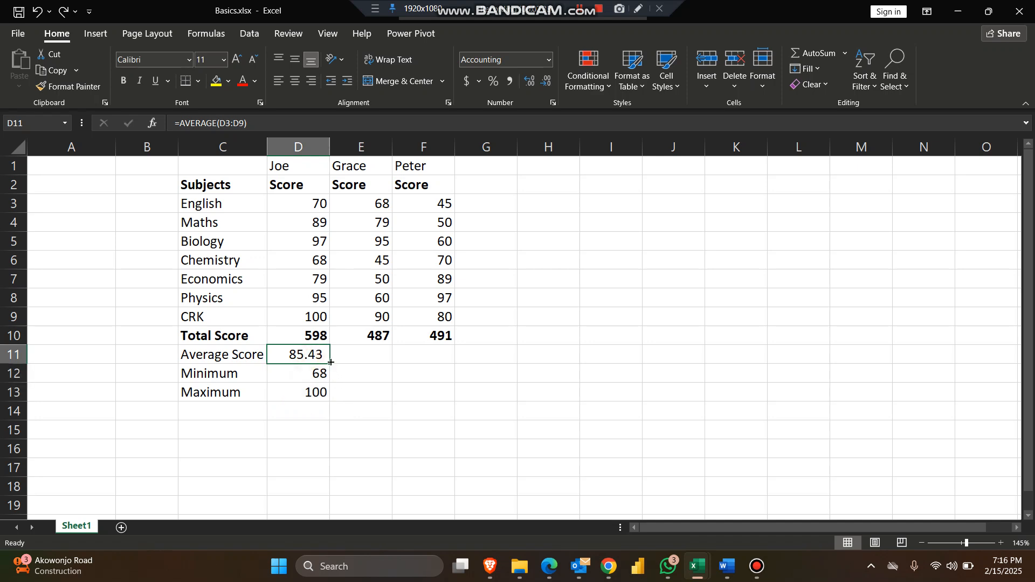
drag(330, 362, 433, 357)
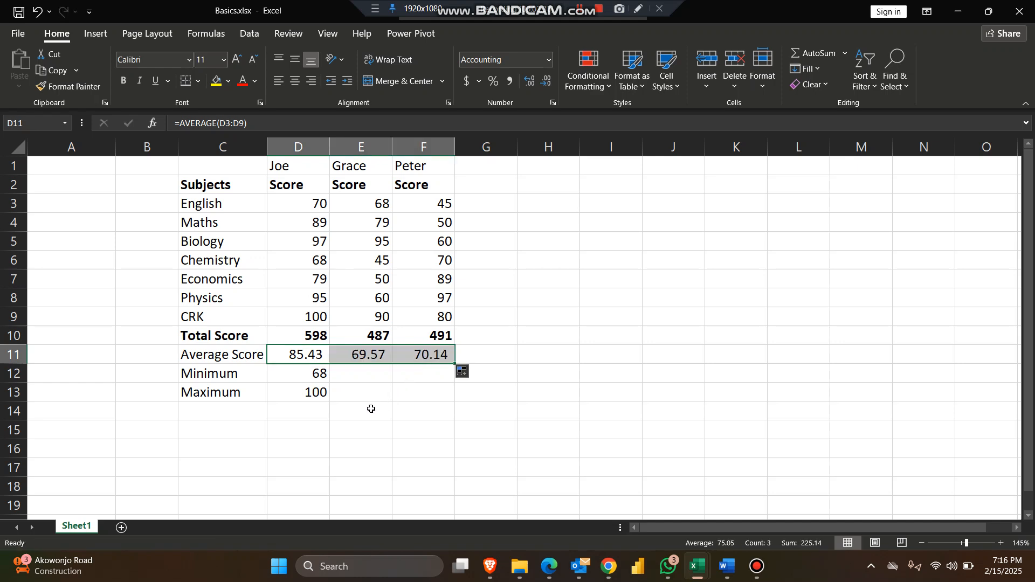
drag(303, 373, 306, 393)
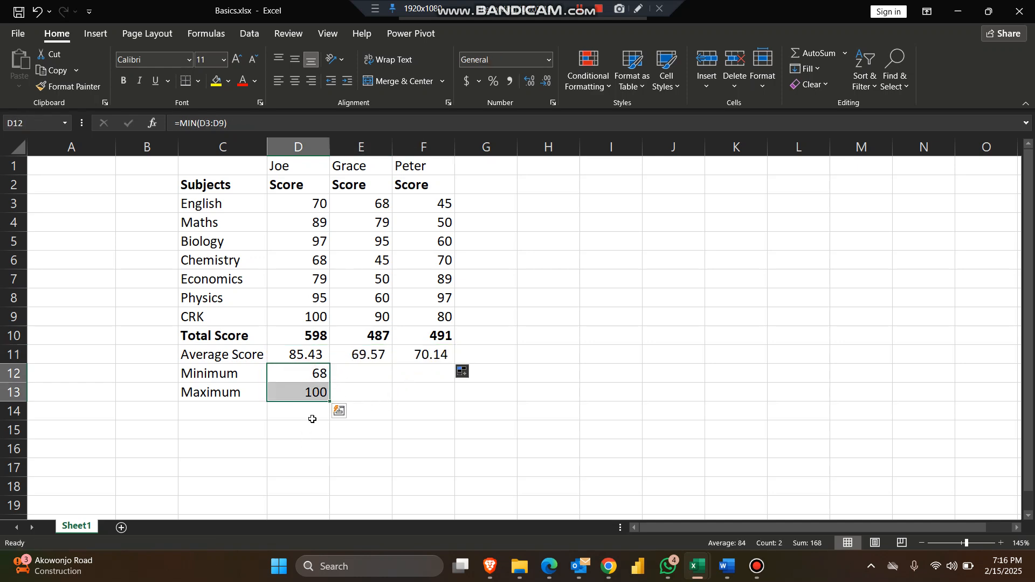
drag(330, 403, 456, 407)
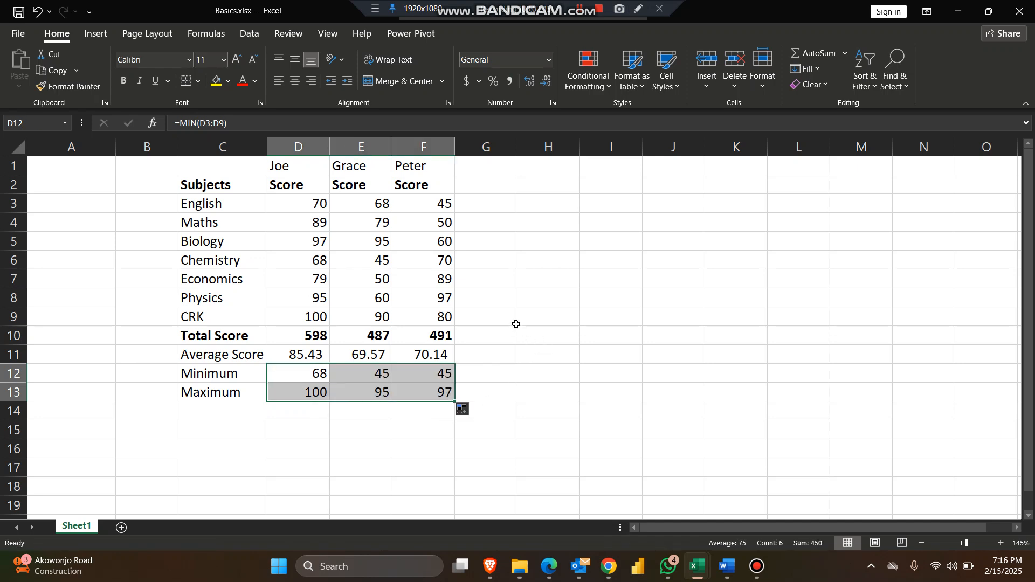
- Examine the cell range used by the copied Minimum formula in E12
double_click(375, 373)
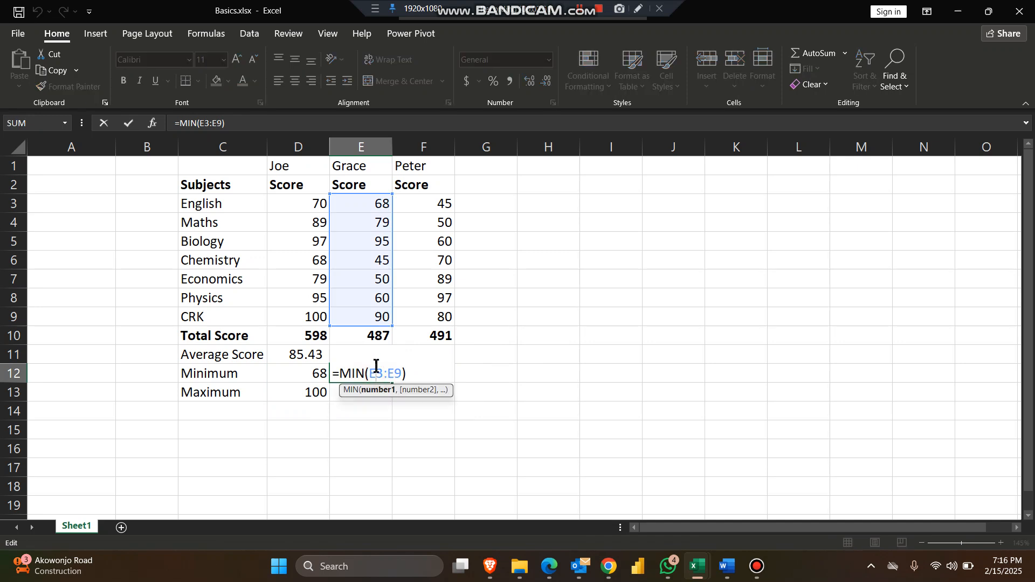
key(ctrl+Return)
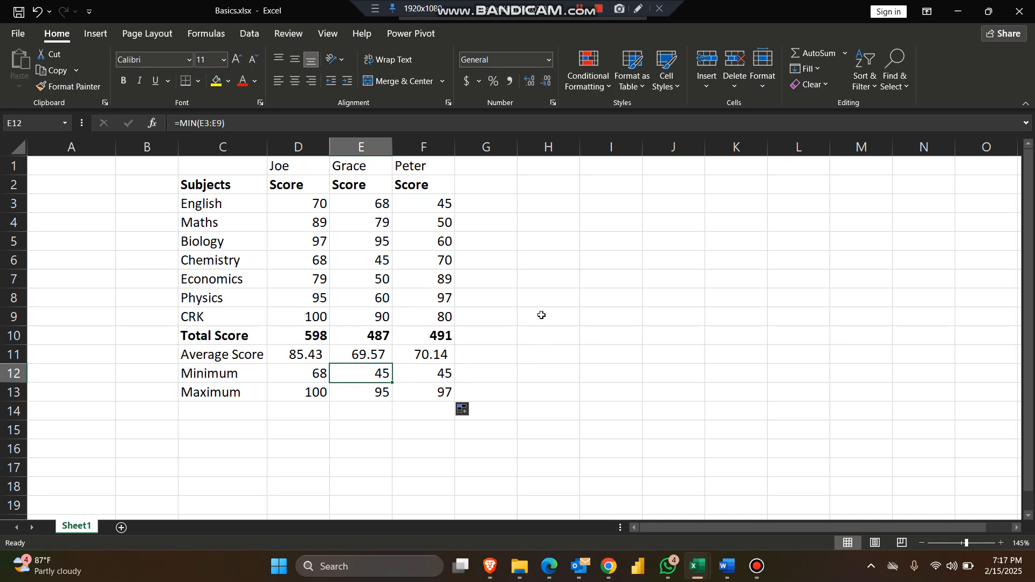
click(583, 207)
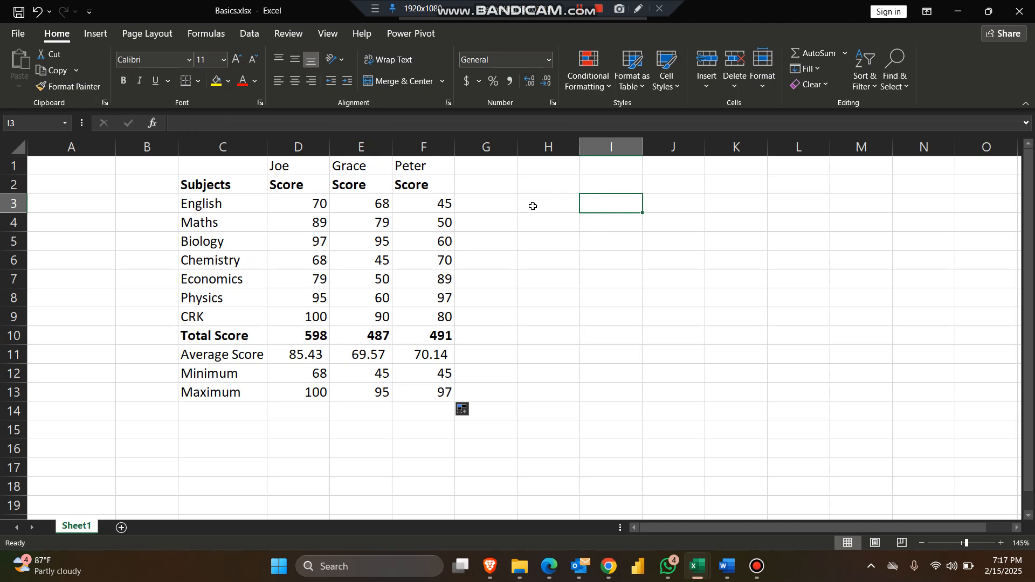
- Add the header Total Scores in G2 and widen column G to fit it
click(499, 184)
text(T)
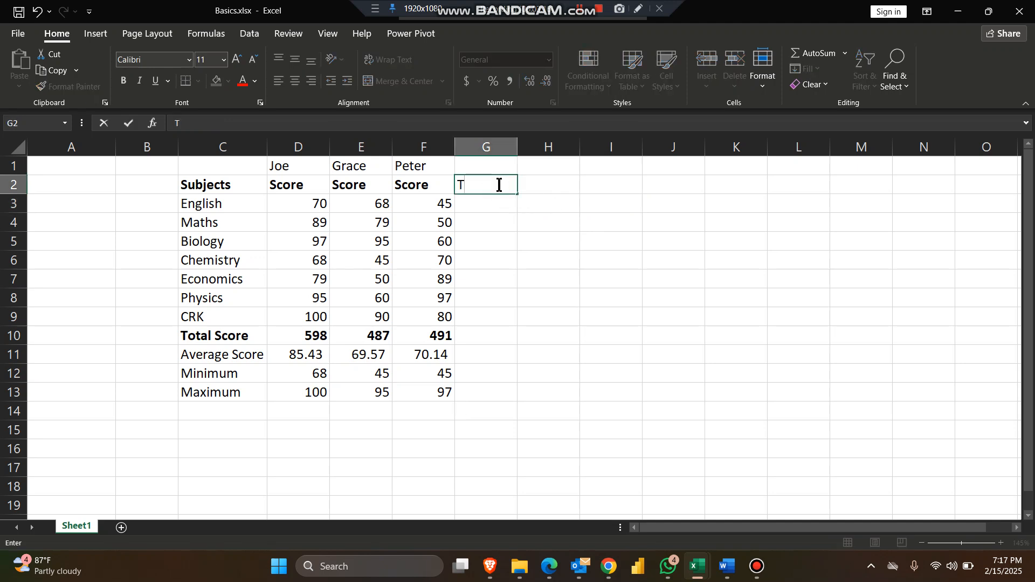
text(otal Scores)
key(Return)
drag(517, 155, 535, 156)
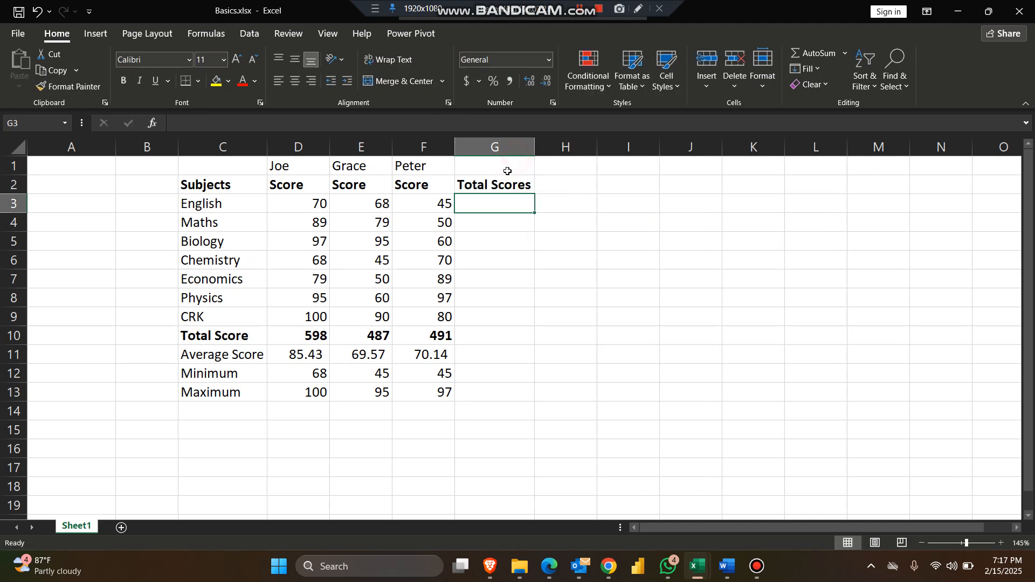
- Enter a formula in G3 that references the first student's English score in D3
double_click(491, 203)
text(=)
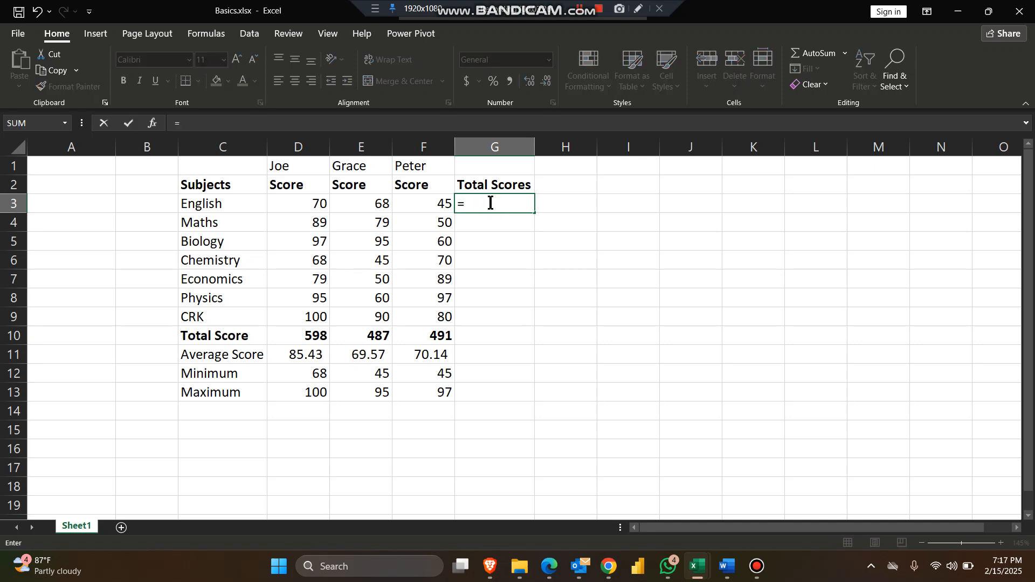
click(299, 204)
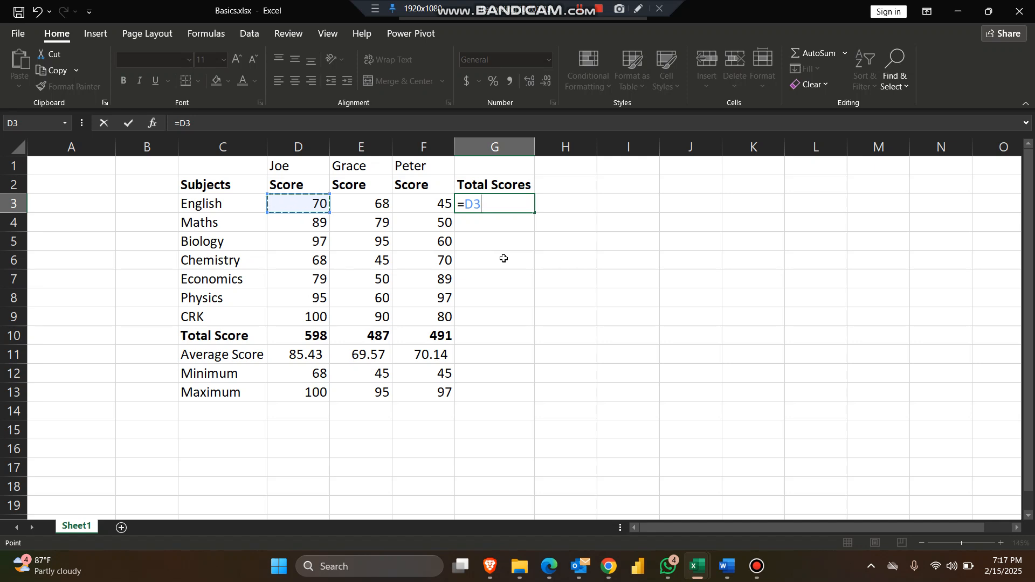
key(Return)
text(+)
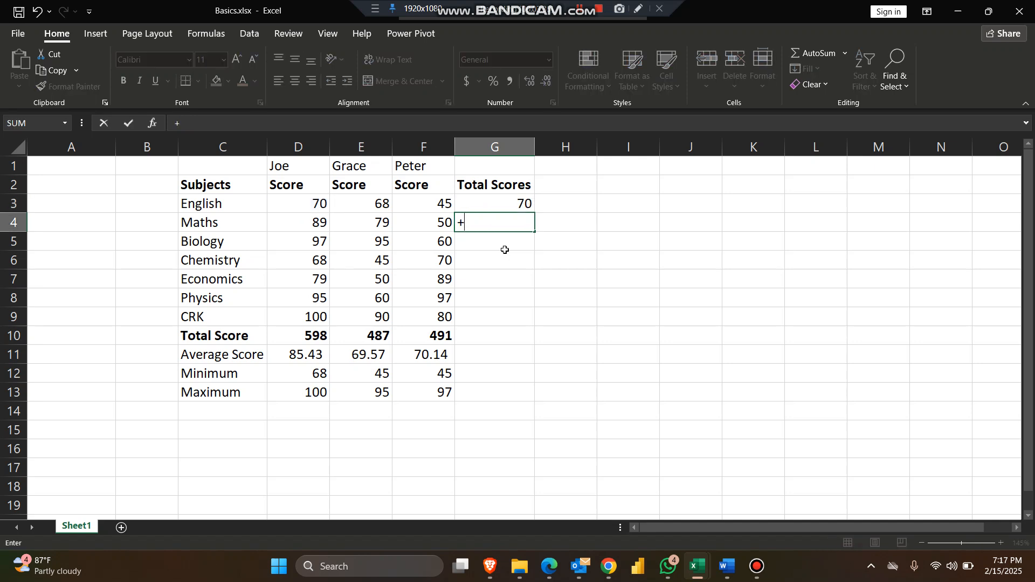
key(Escape)
- Extend the English total formula in G3 to =D3+E3+F3
click(489, 203)
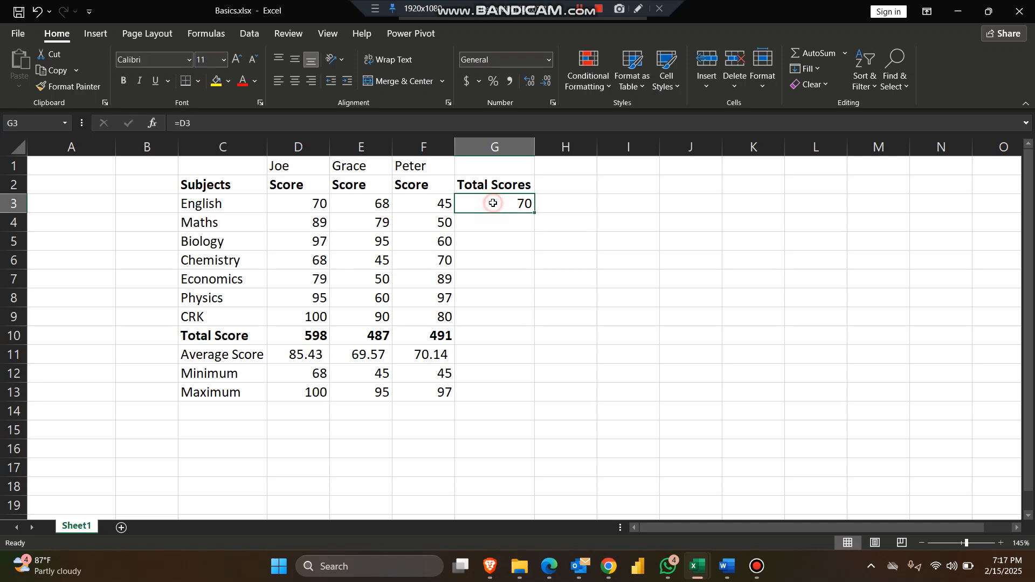
double_click(492, 203)
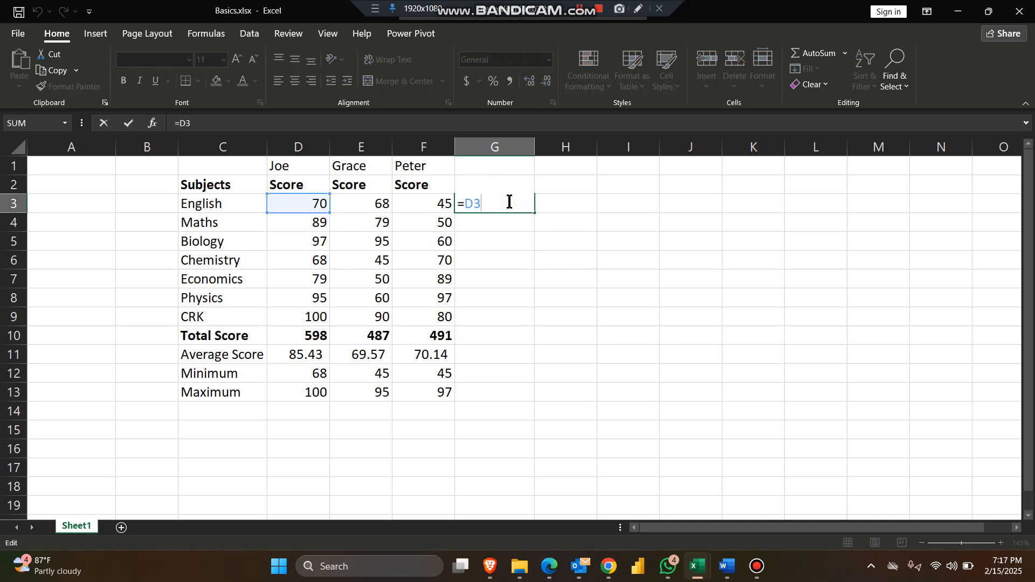
text(+E)
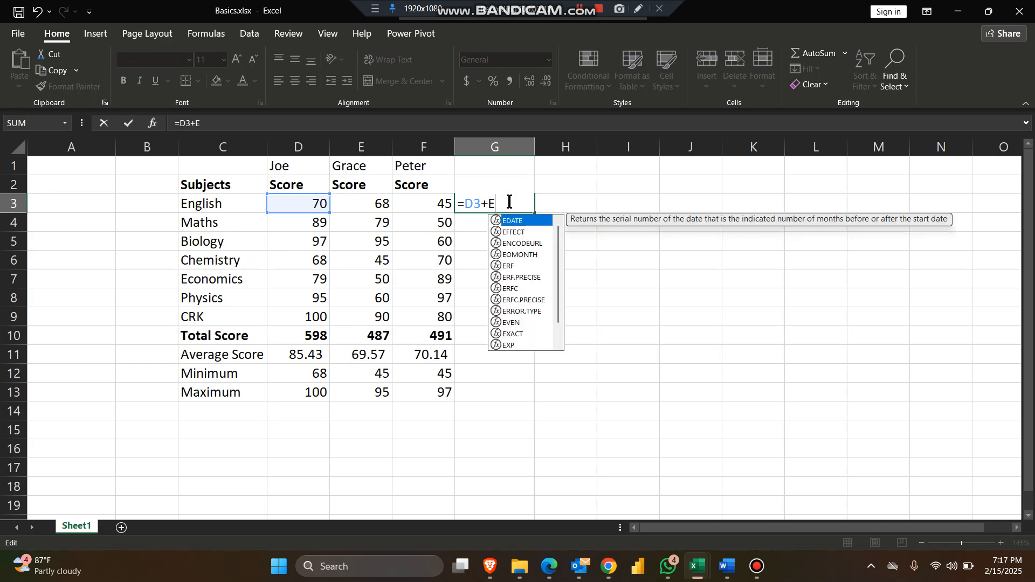
text(3+)
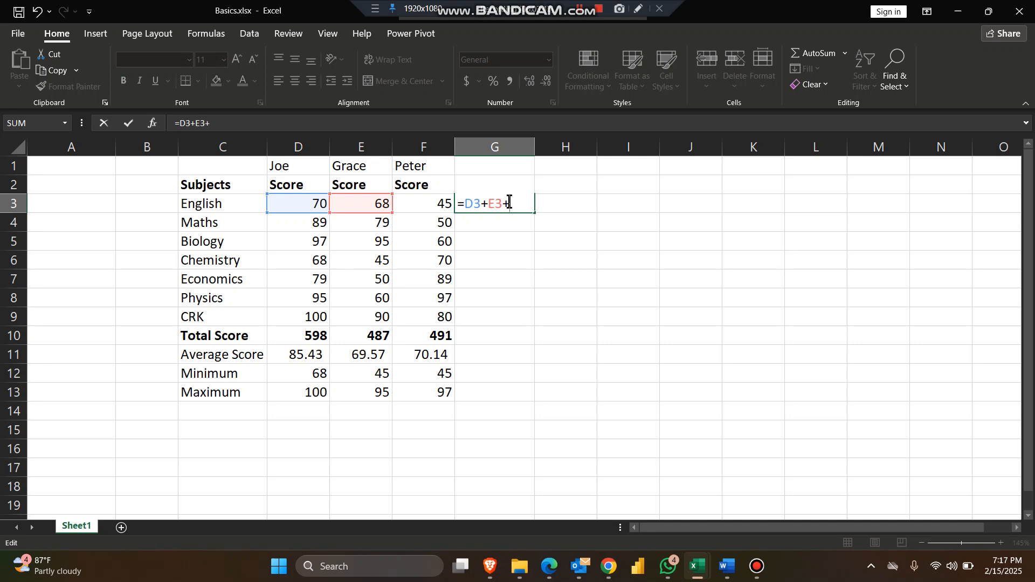
text(F$)
key(BackSpace)
text(3)
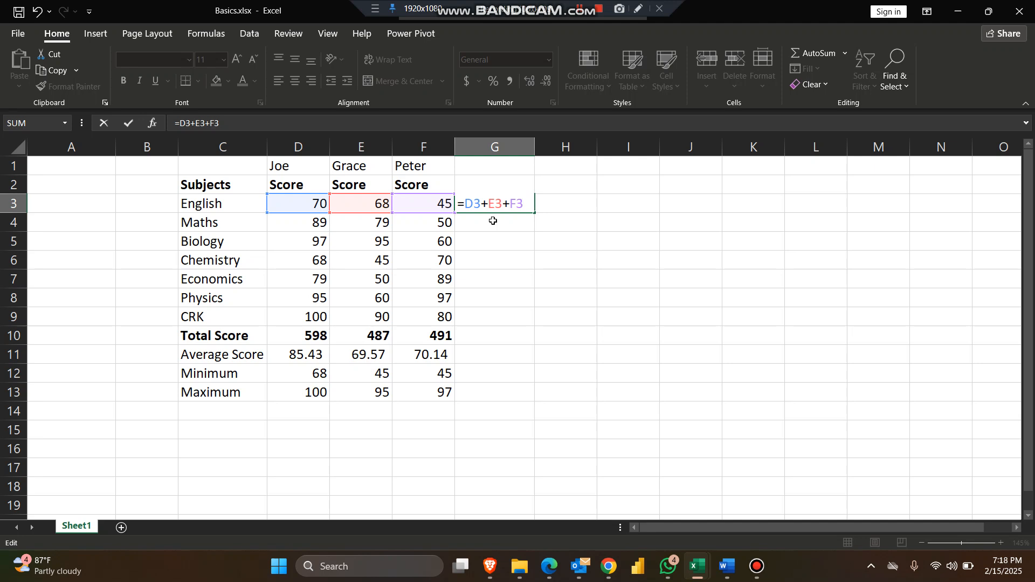
key(Return)
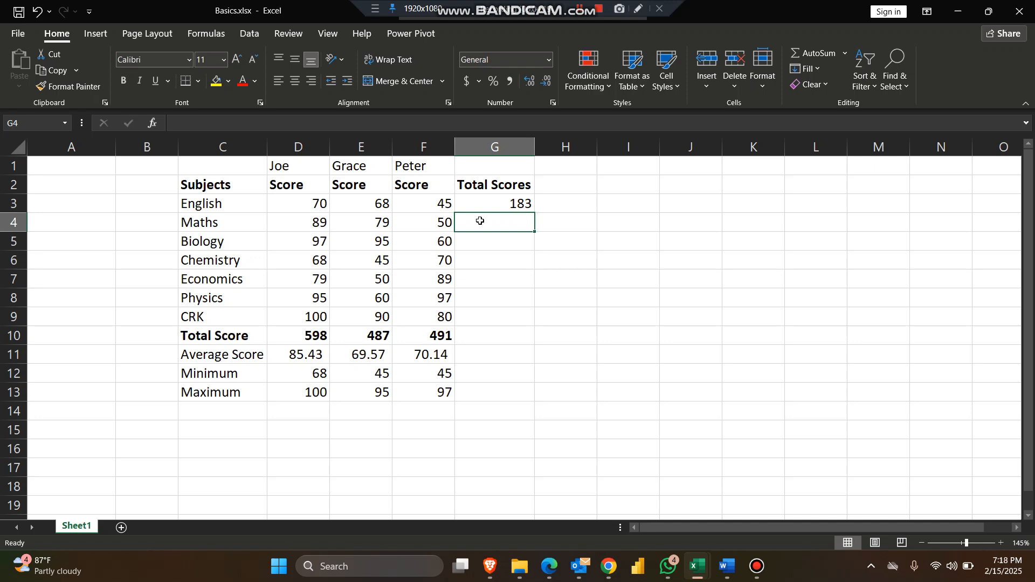
- Examine the cell references in the English total formula in G3 without changing it
click(515, 203)
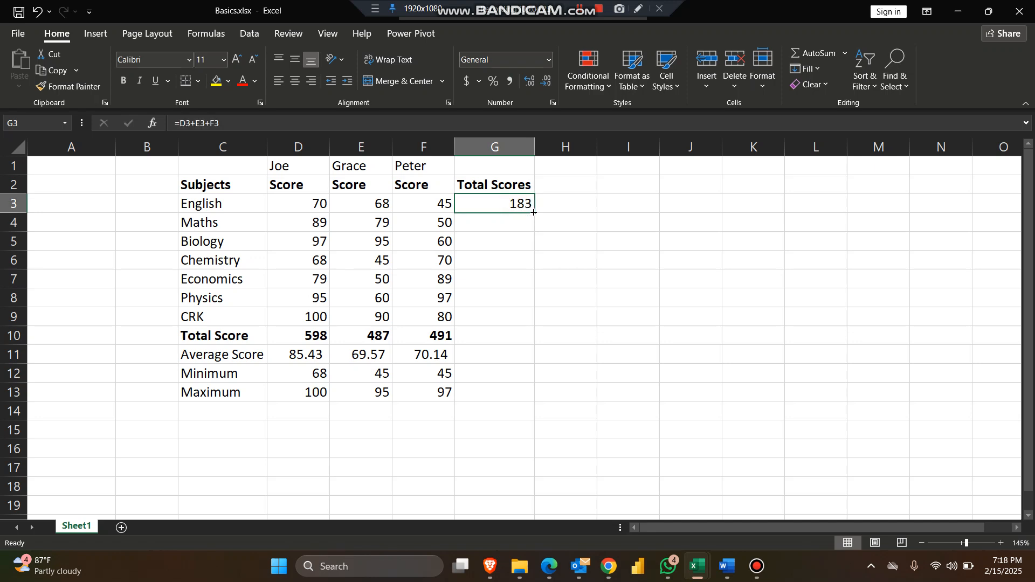
drag(533, 212, 509, 206)
double_click(508, 206)
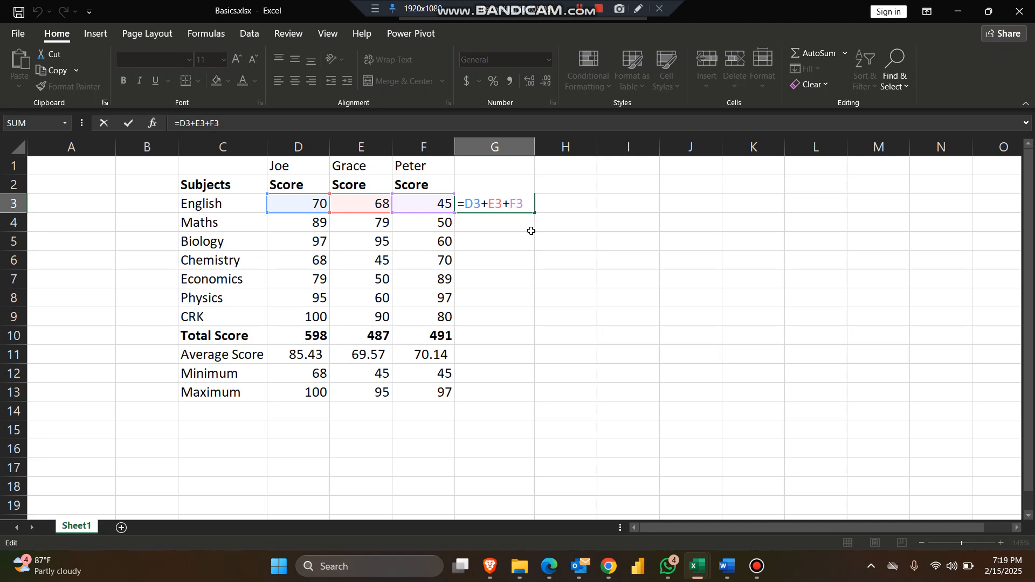
click(518, 225)
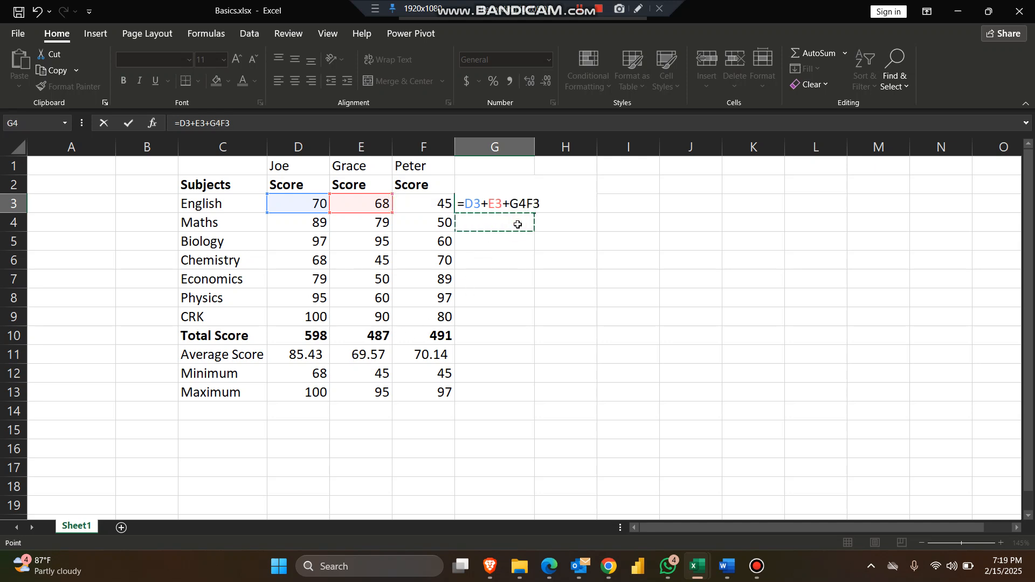
click(518, 201)
key(Escape)
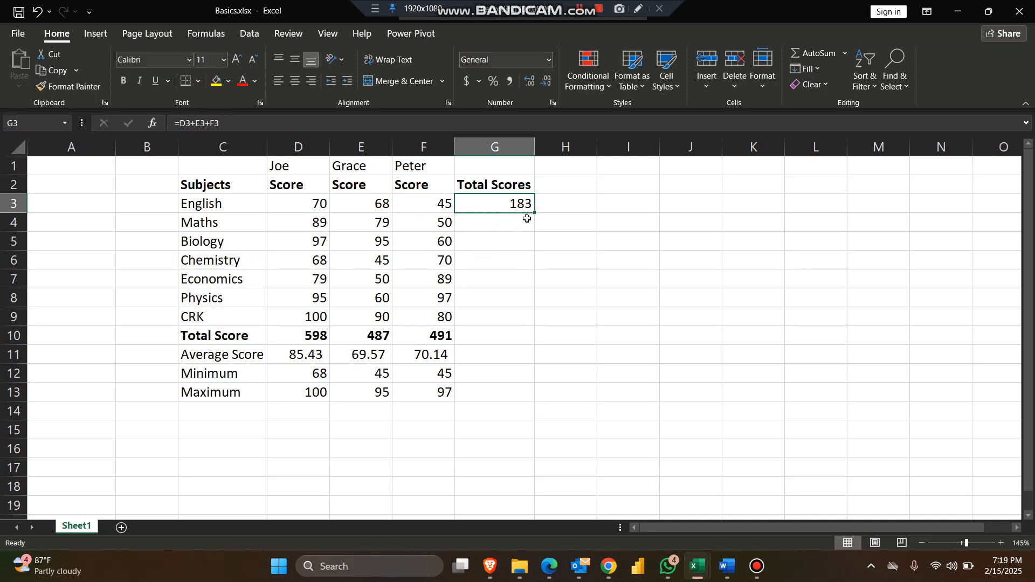
- Replace the English total in G3 with =SUM(D3:F3) and fill it down through the CRK row, G9
text(=sum()
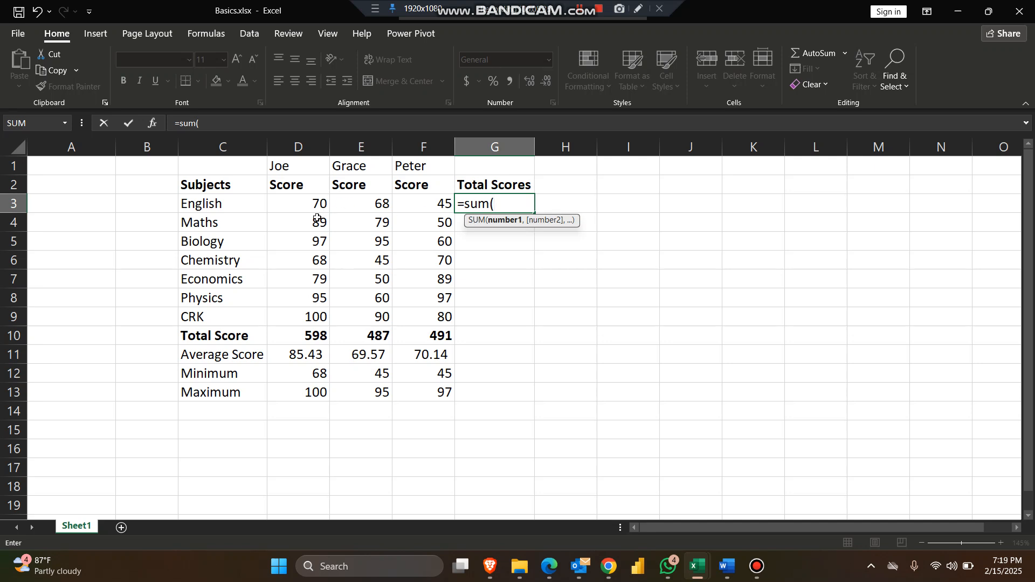
drag(310, 202, 424, 206)
key(Return)
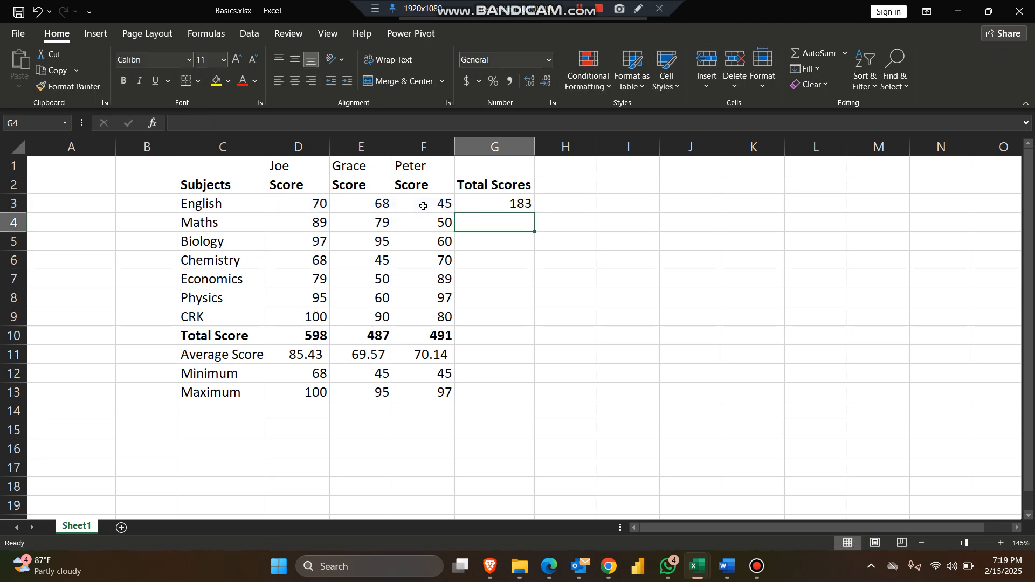
click(483, 205)
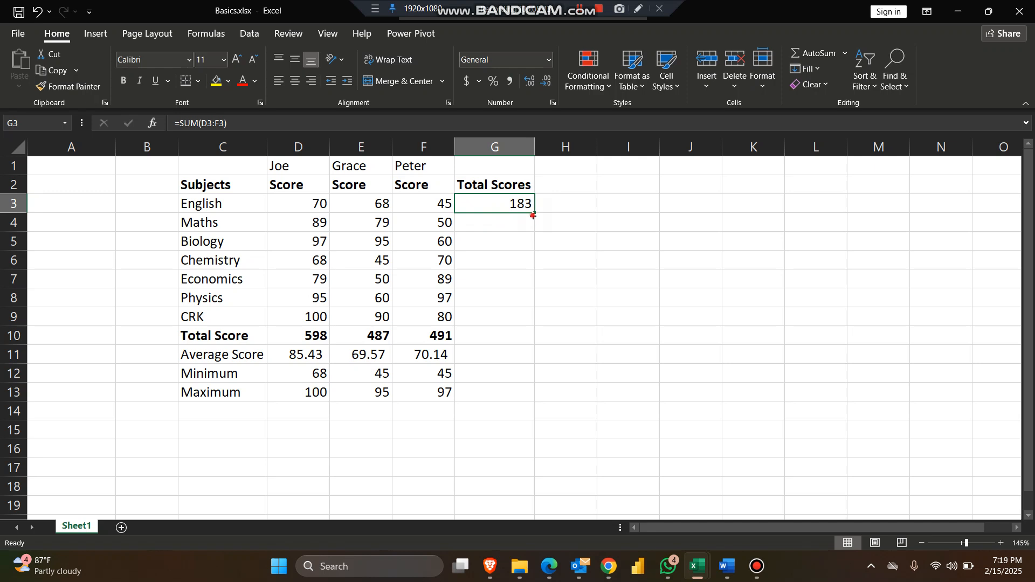
drag(534, 213, 518, 326)
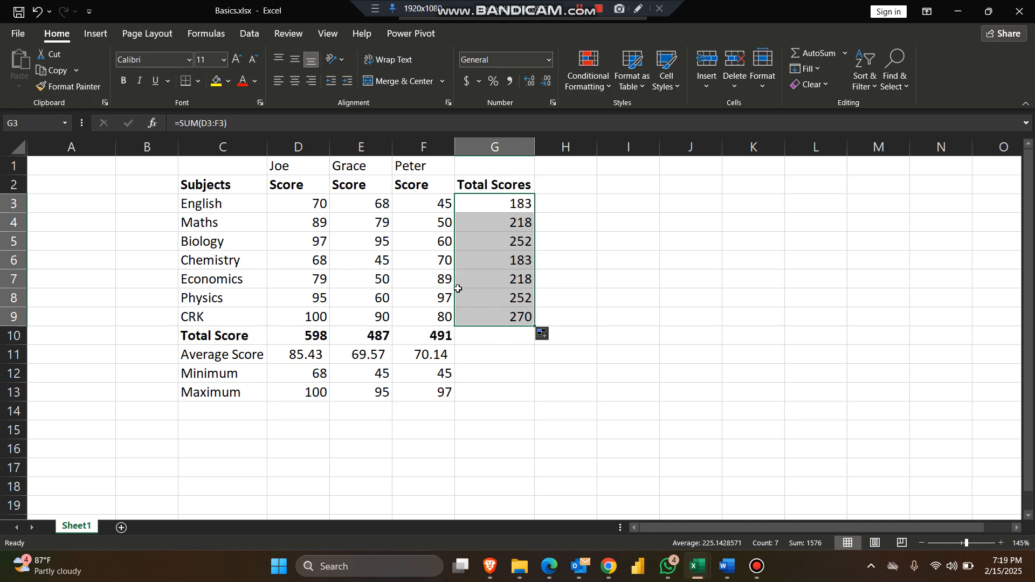
click(515, 203)
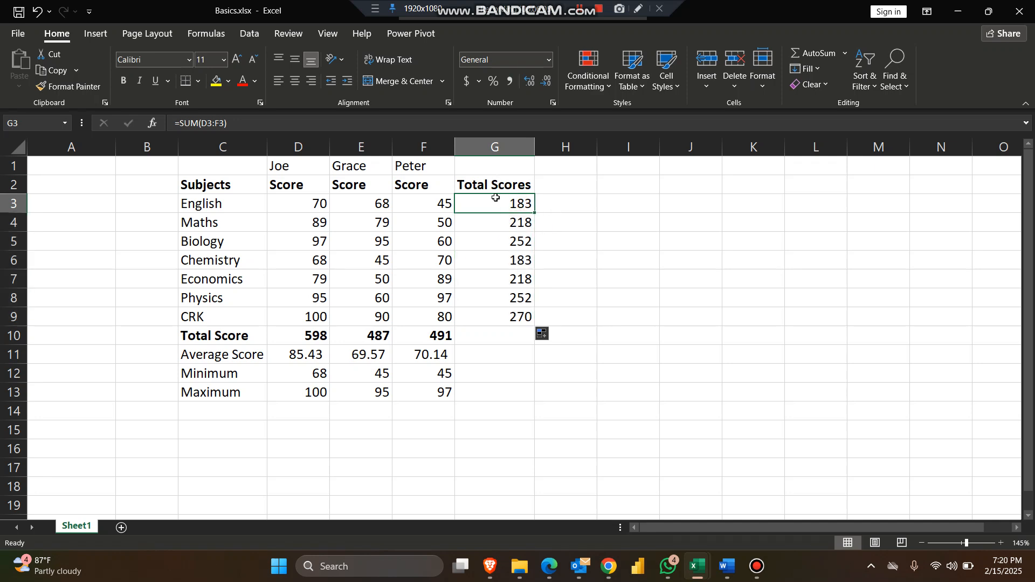
- Enter the header Average in H2, beside Total Scores
click(564, 185)
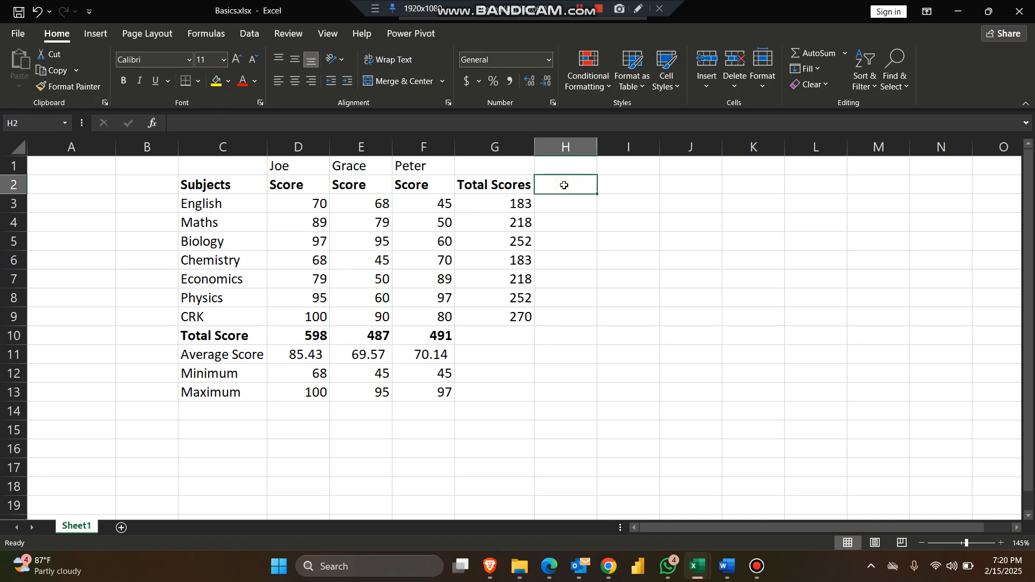
text(Ay)
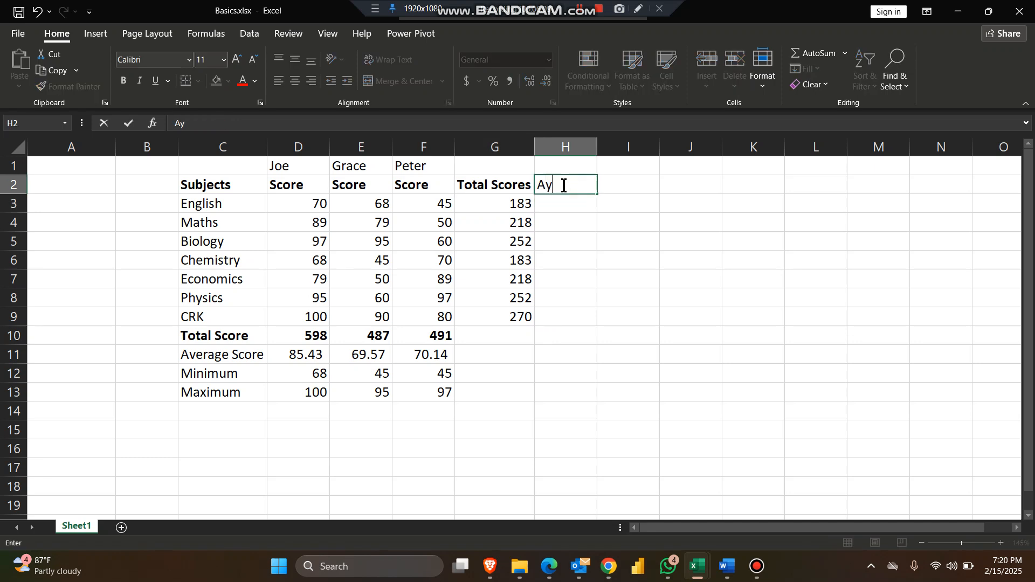
key(BackSpace)
text(vg)
key(BackSpace)
text(erage S)
key(BackSpace)
key(BackSpace)
key(Return)
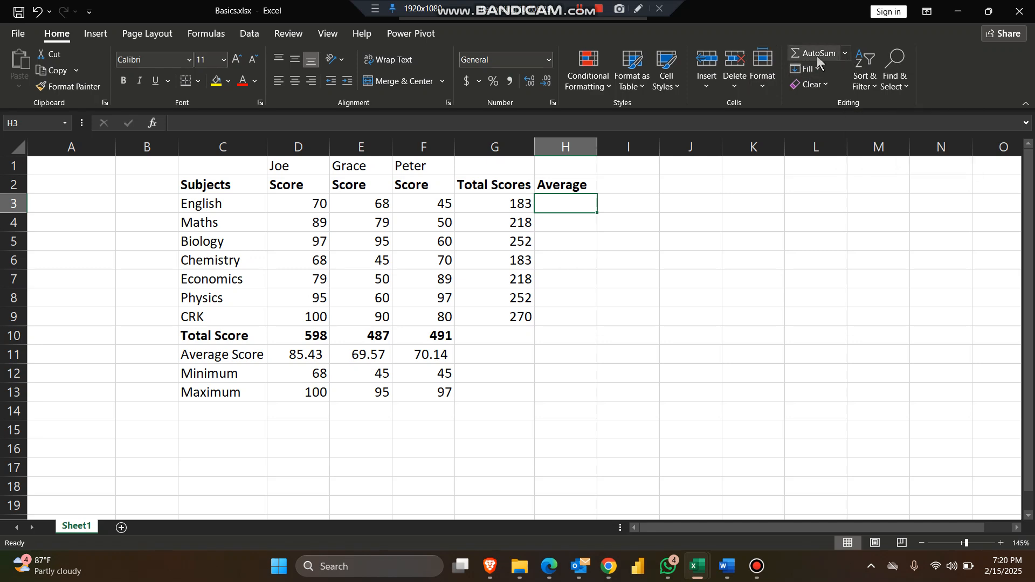
- Average the three English scores in H3 with =AVERAGE(D3:F3), excluding the total in G3
click(845, 53)
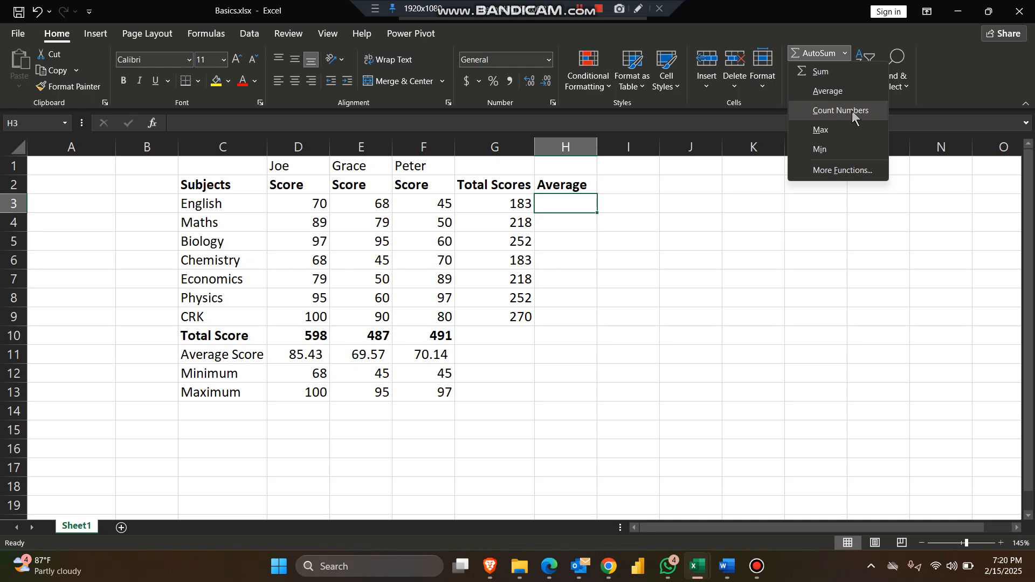
click(830, 92)
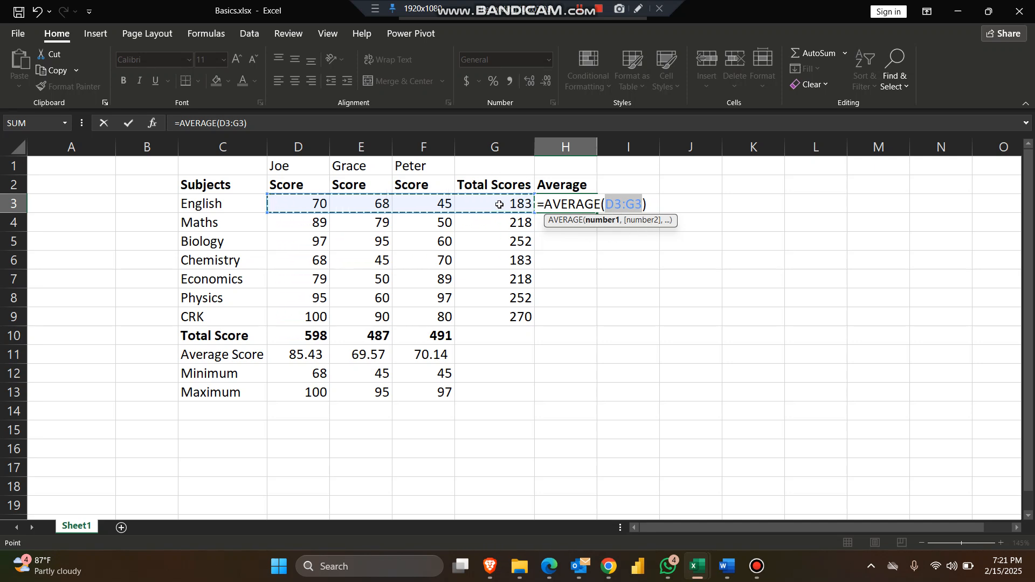
click(301, 203)
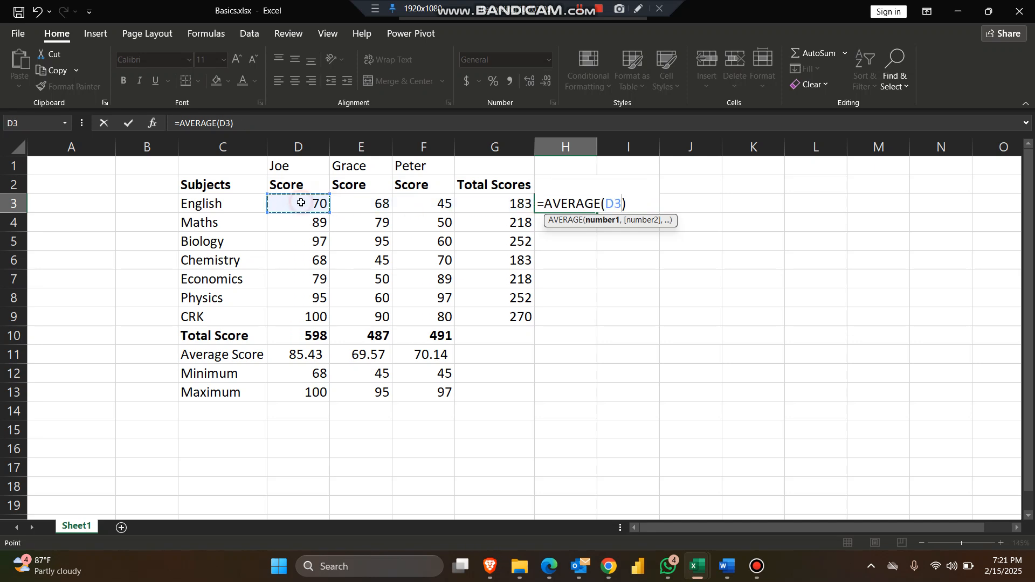
drag(301, 202, 439, 201)
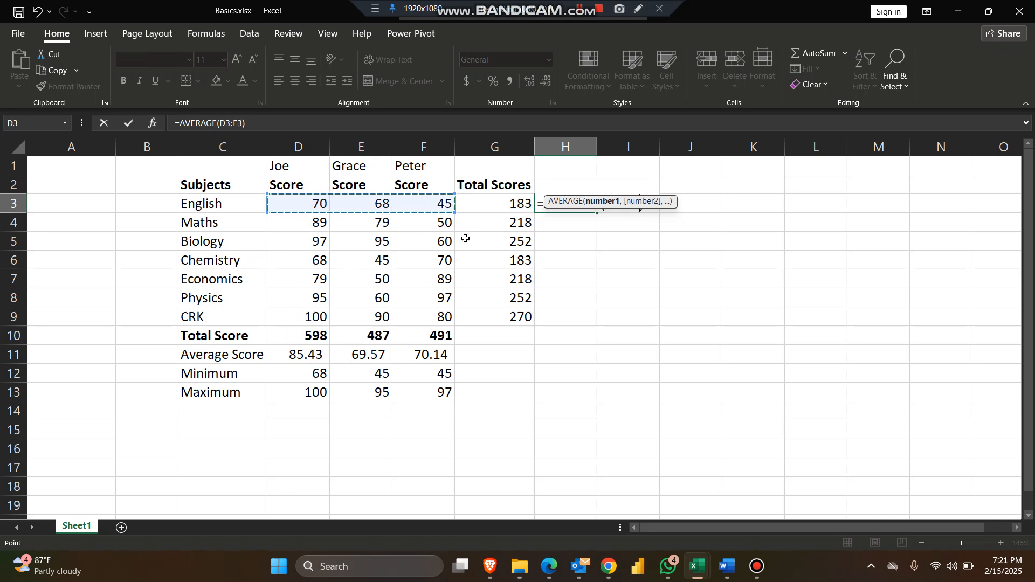
key(Return)
- Fill the average formula from H3 down through the CRK row, H9, and format the averages in comma style
click(591, 203)
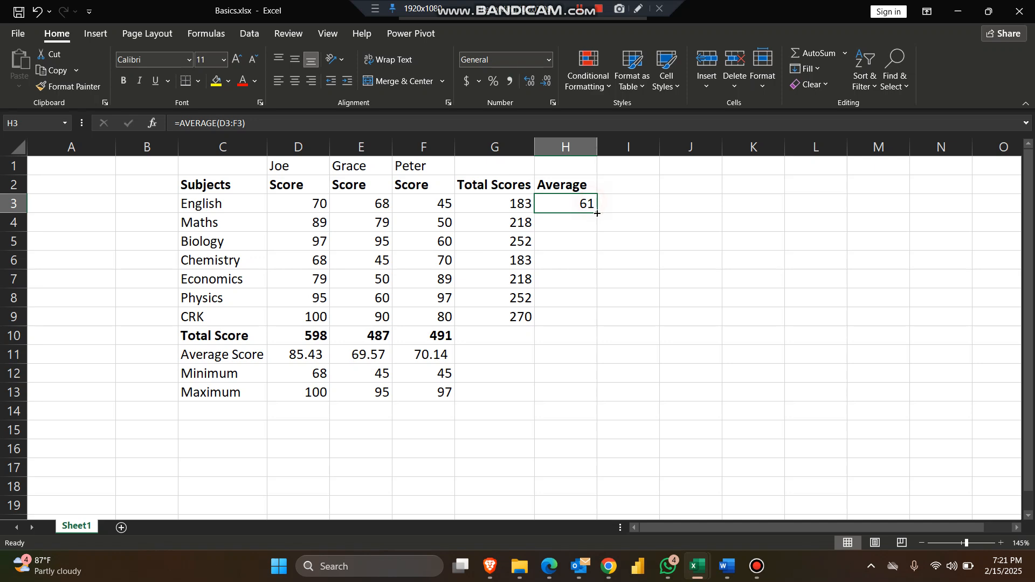
drag(596, 213, 575, 321)
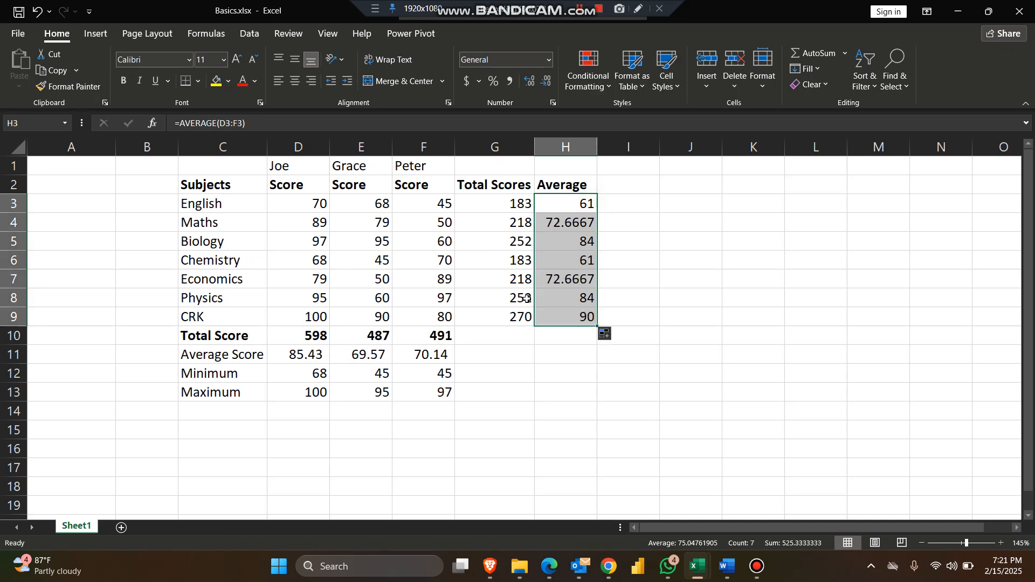
click(509, 82)
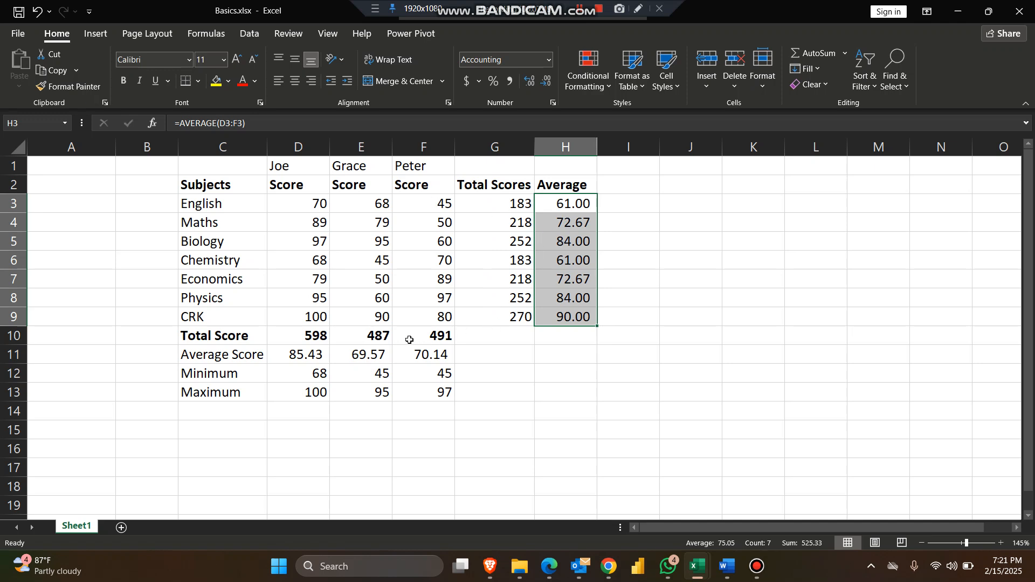
- Extend the Total Score sum formula from F10 across G10 and H10
click(438, 337)
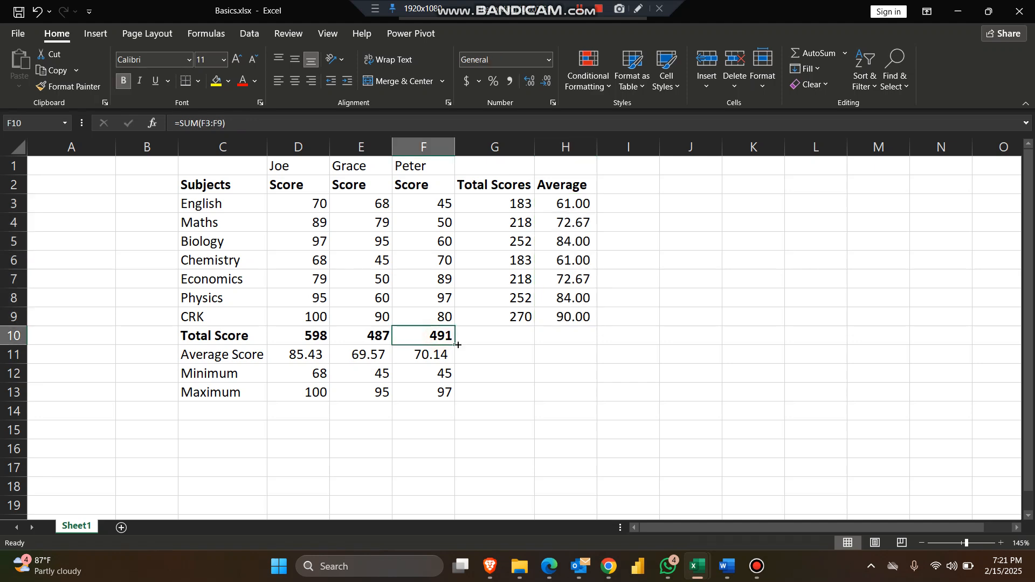
drag(454, 346, 591, 345)
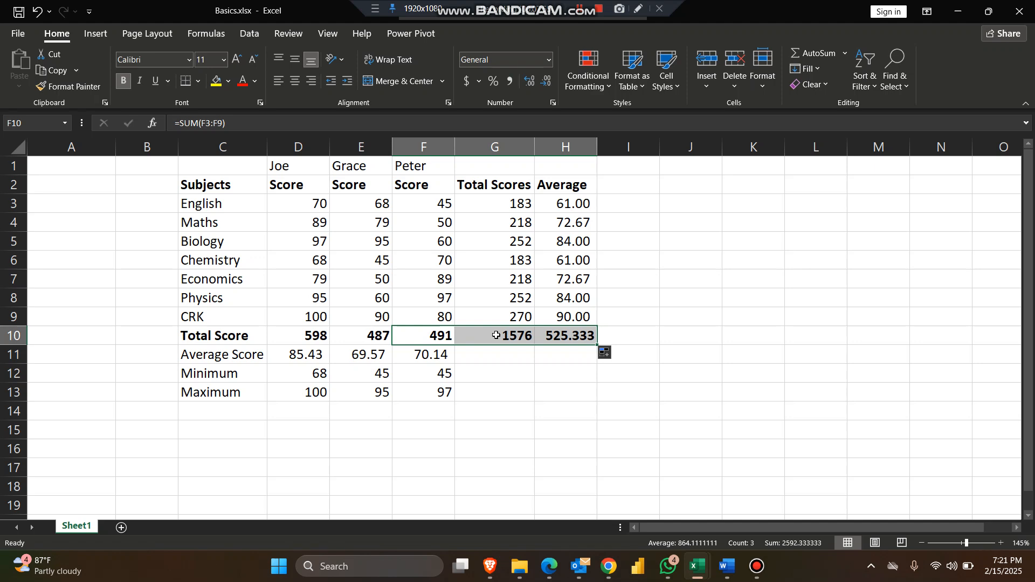
click(514, 335)
- Change the formula in H10 from a sum to =AVERAGE(H3:H9)
double_click(560, 337)
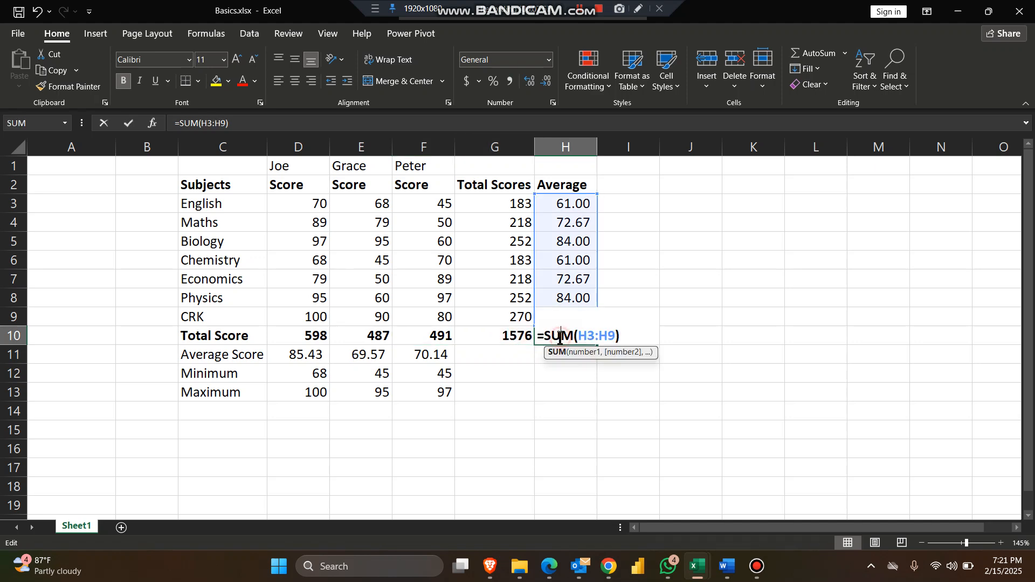
double_click(561, 336)
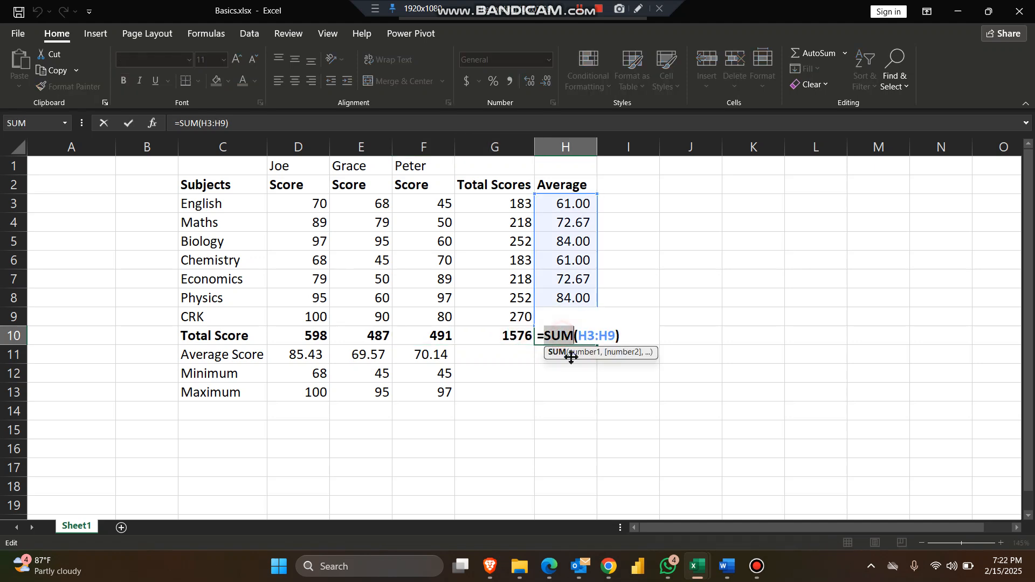
text(Ave)
text(rage)
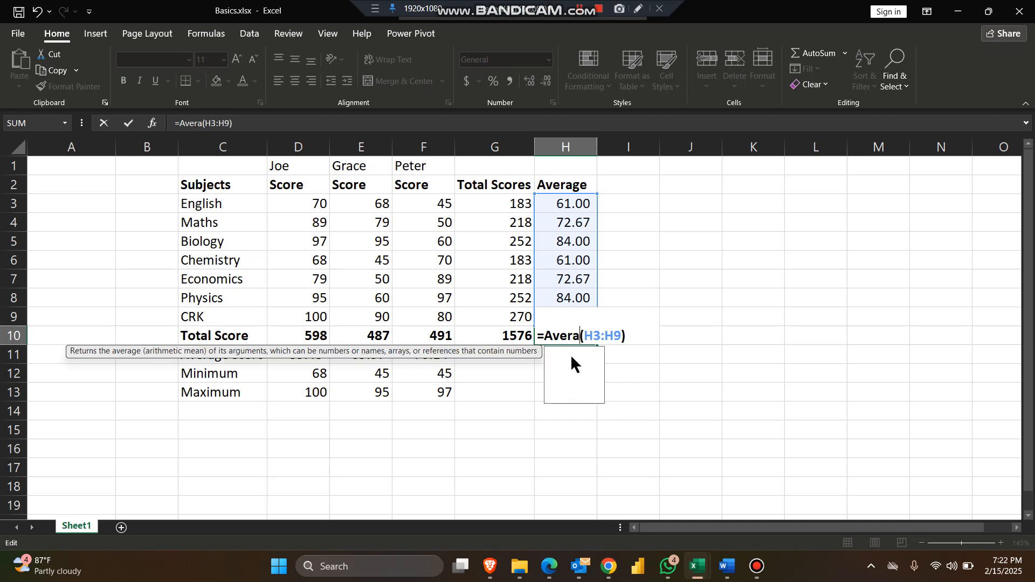
key(ctrl+Return)
key(Return)
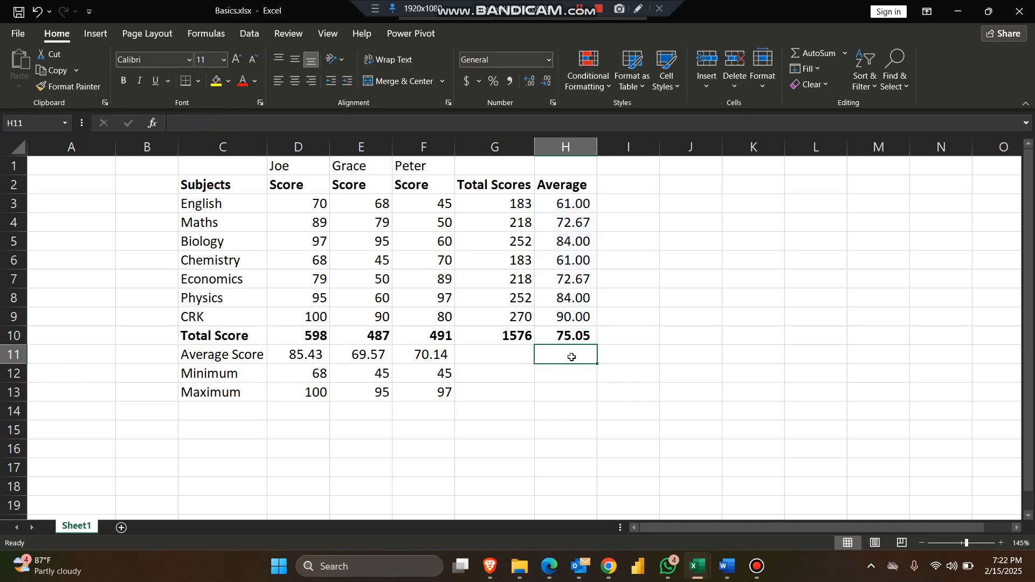
click(589, 336)
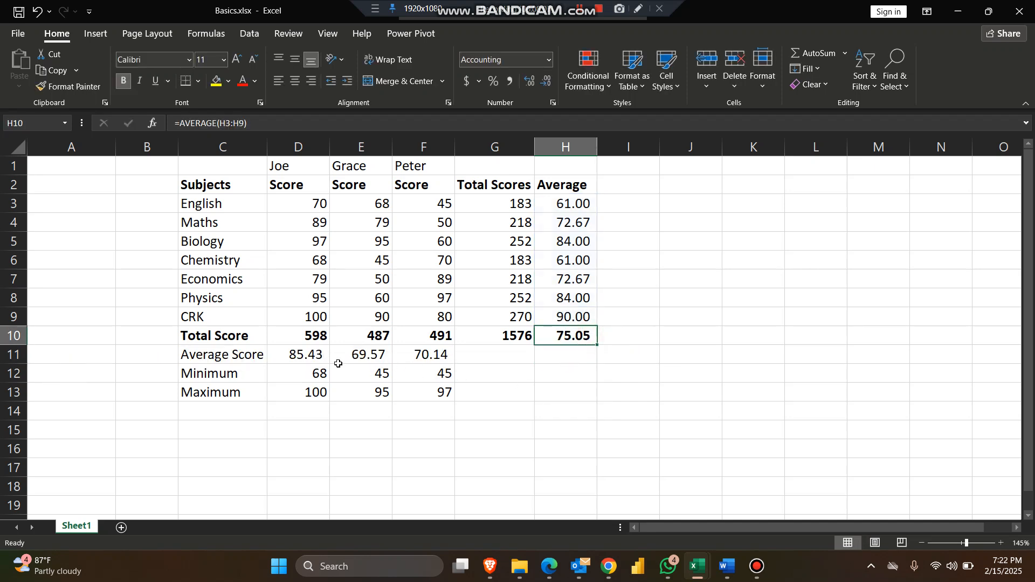
- Try extending the Average Score formula from F11 across G11 and H11, and clear both cells again
click(443, 353)
drag(455, 365, 515, 362)
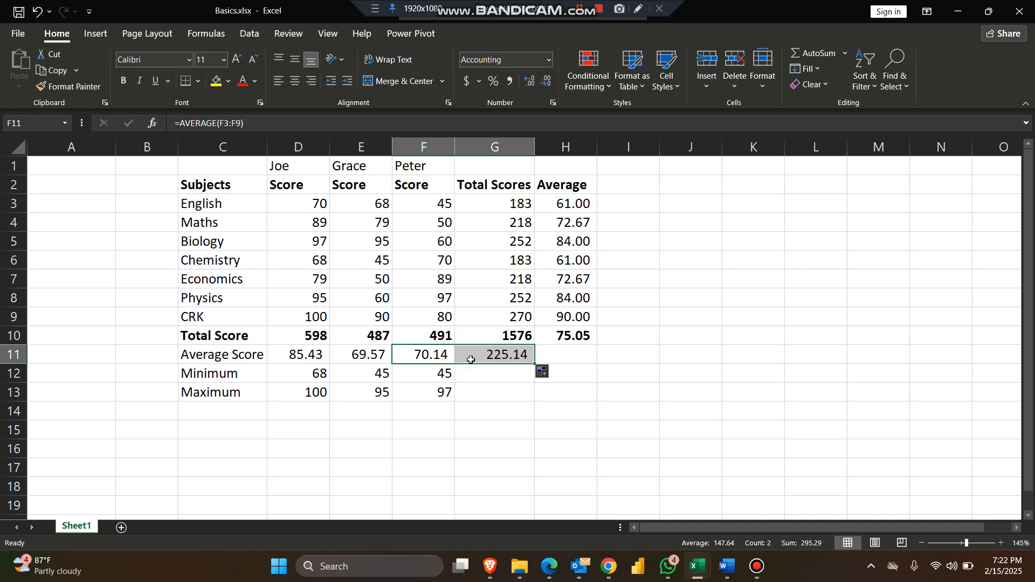
click(434, 355)
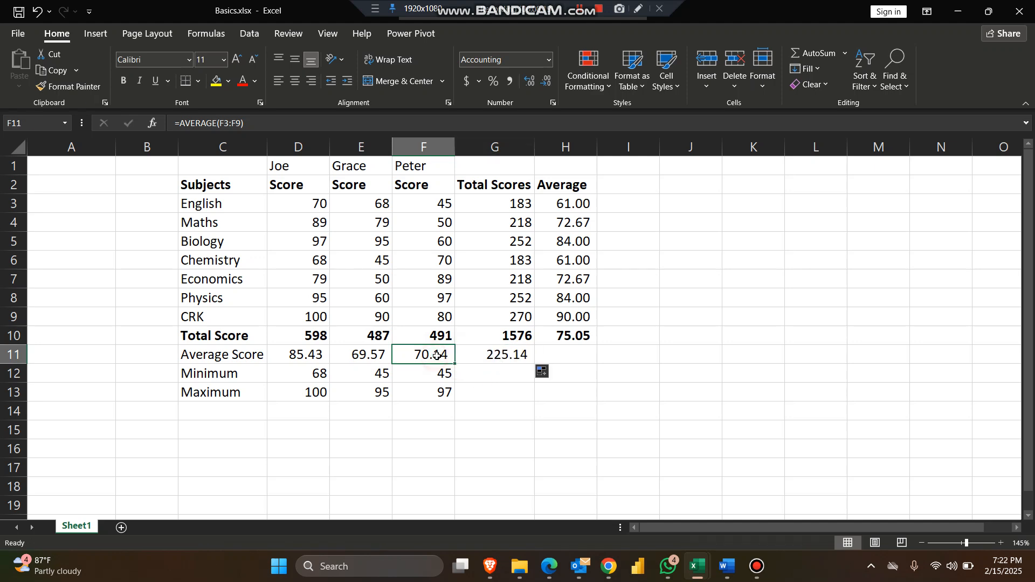
double_click(490, 358)
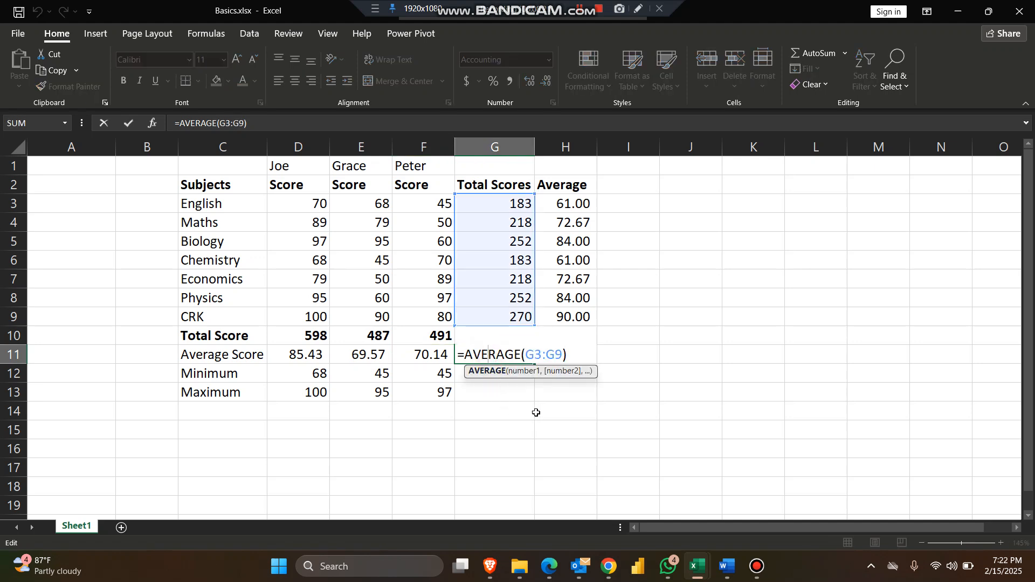
key(Escape)
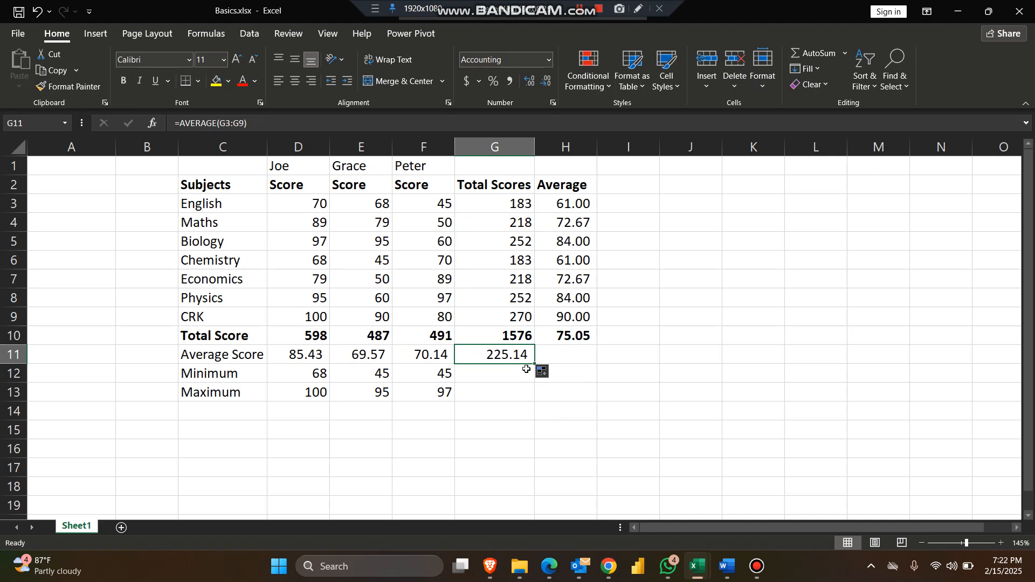
drag(534, 365, 590, 360)
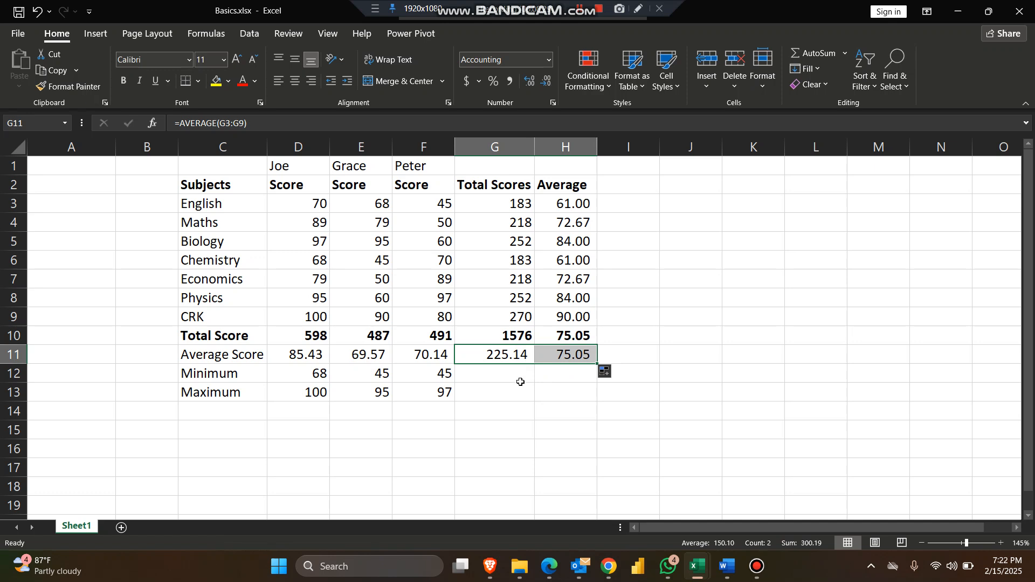
key(Tab)
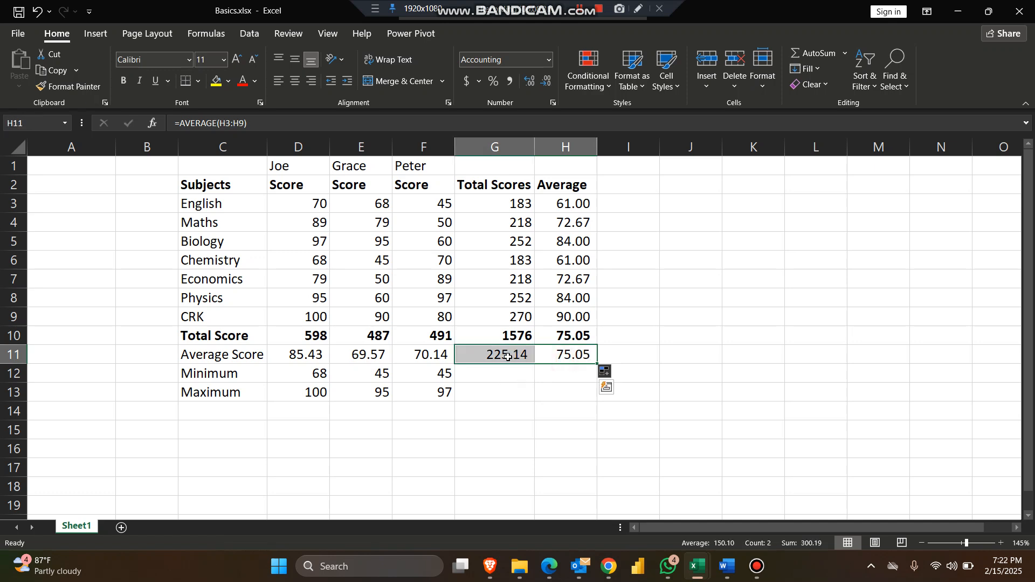
key(Delete)
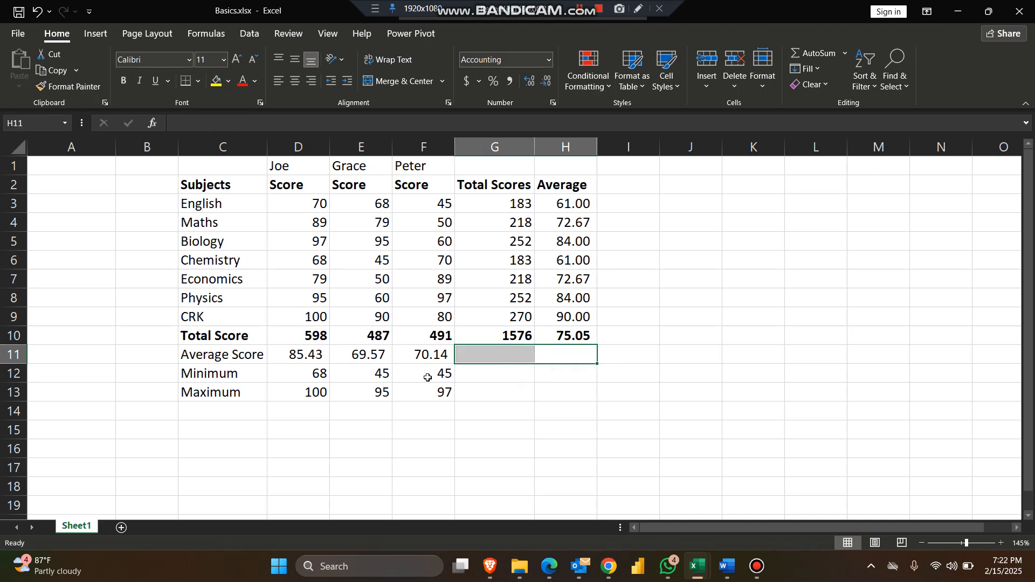
drag(427, 378, 432, 403)
click(555, 386)
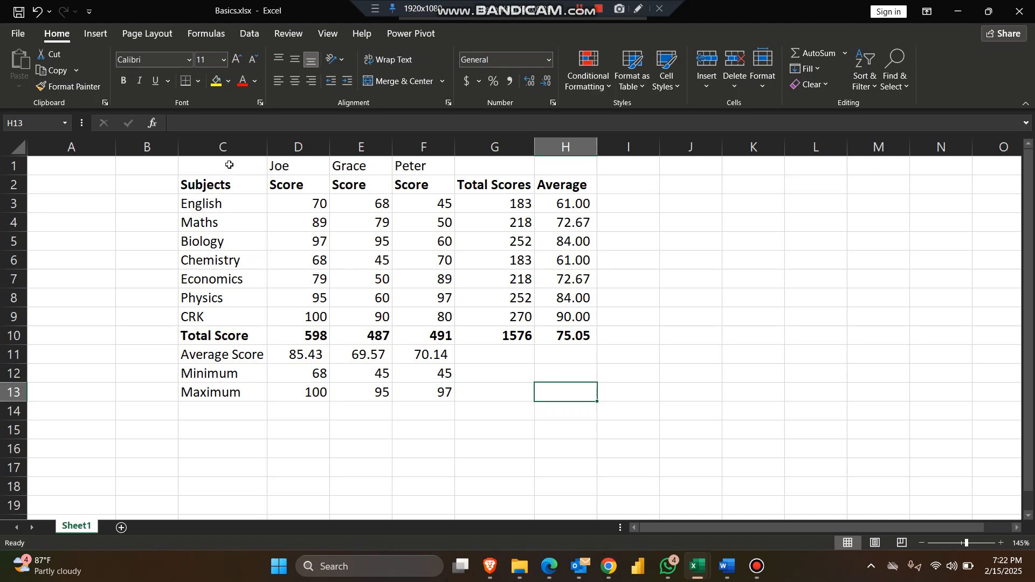
- Fill the whole score table, C1:H13, with a dark blue-gray background
drag(230, 165, 559, 386)
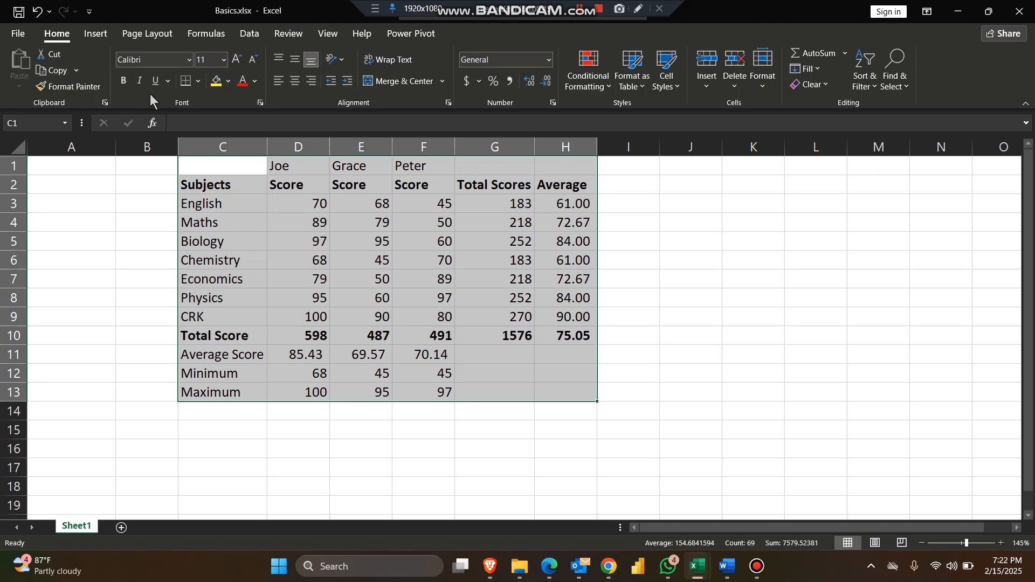
click(228, 81)
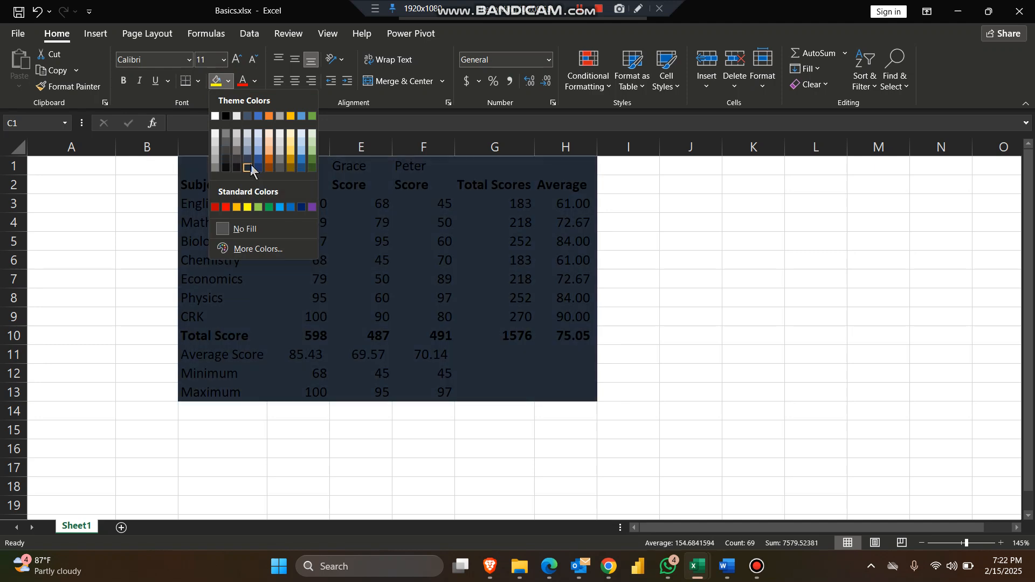
click(248, 161)
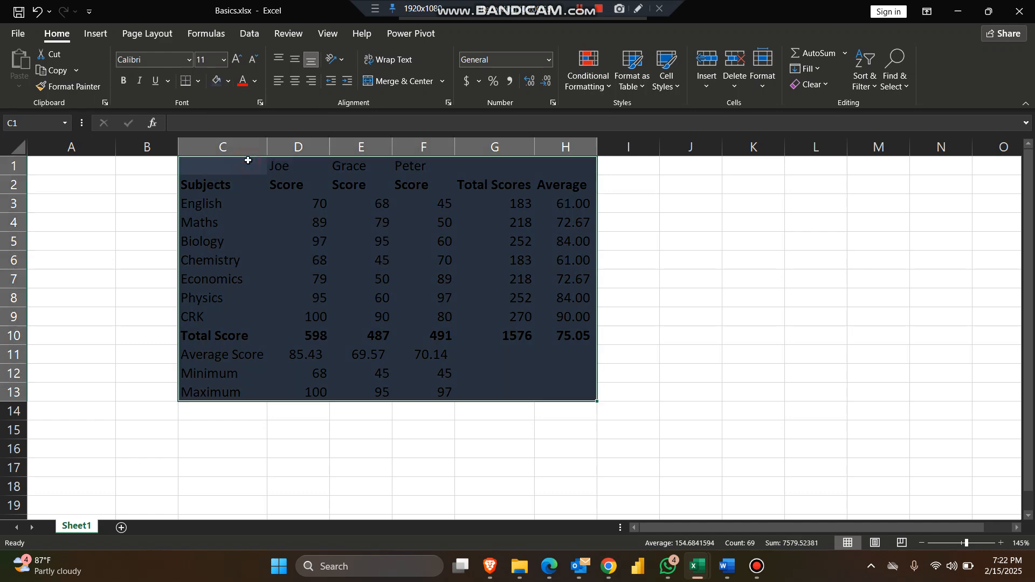
- Fill the student name row C1:H1 and the Total Score row C10:H10 with the darkest blue-gray shade
drag(225, 171, 561, 167)
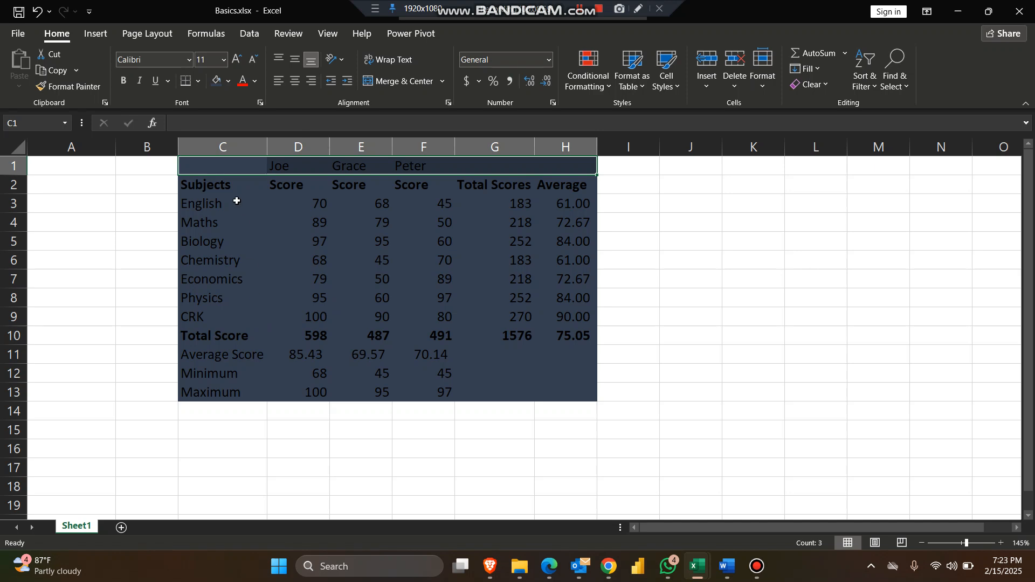
drag(221, 341, 563, 335)
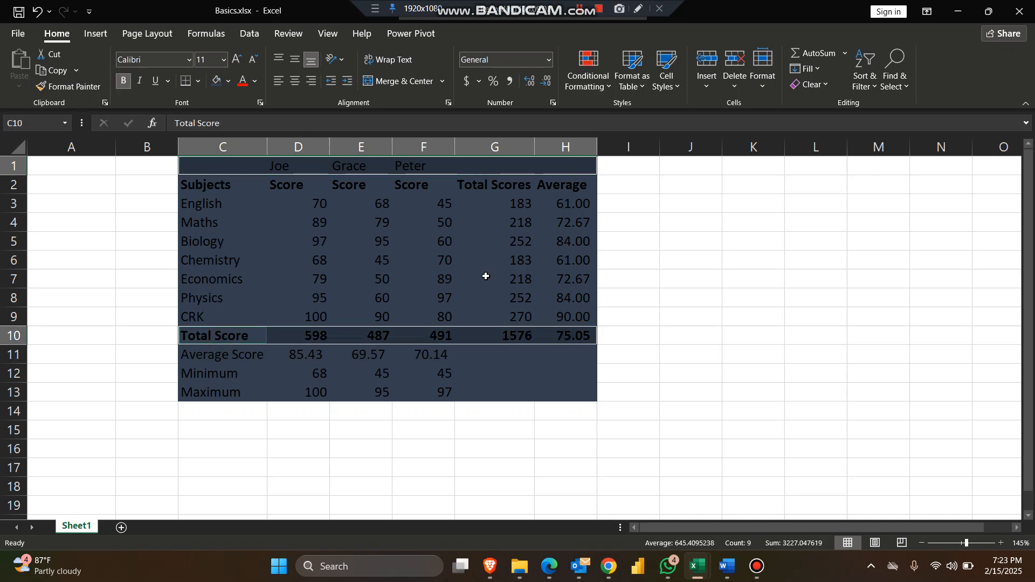
click(229, 81)
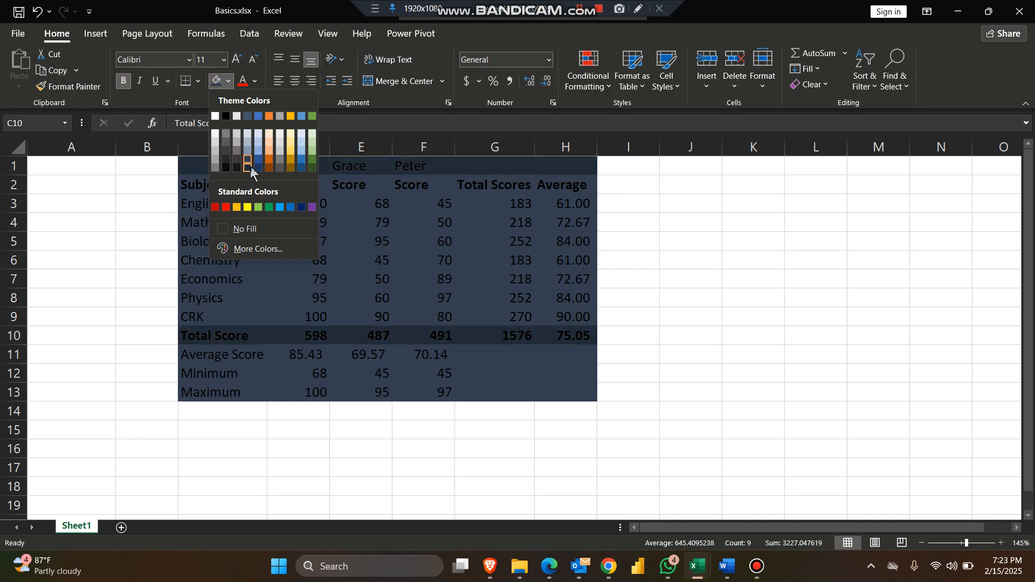
click(250, 169)
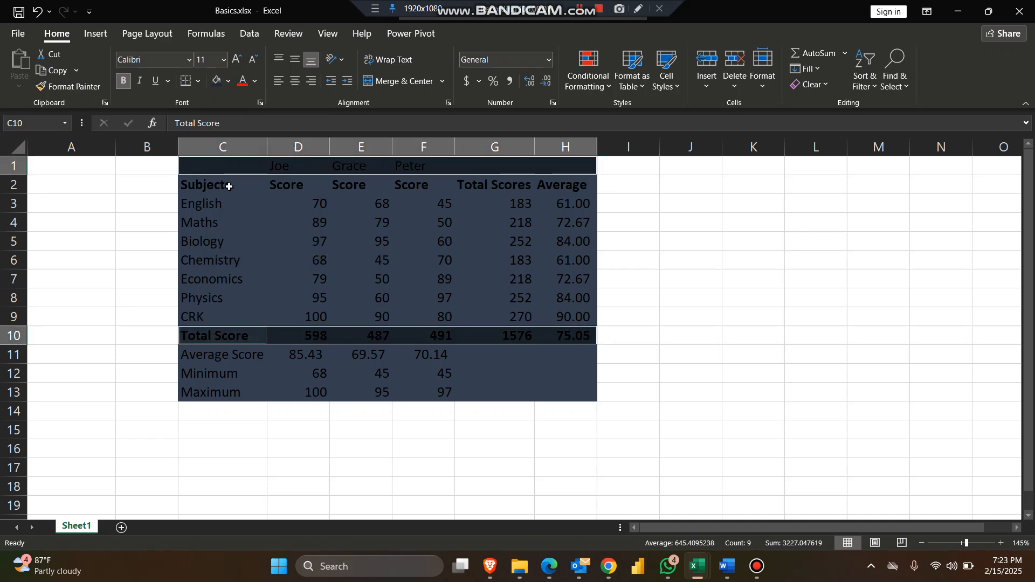
- Fill C2:H9 and the summary rows C11:H13 with a lighter blue-gray shade
click(231, 188)
drag(231, 189, 547, 313)
drag(238, 358, 555, 393)
click(229, 81)
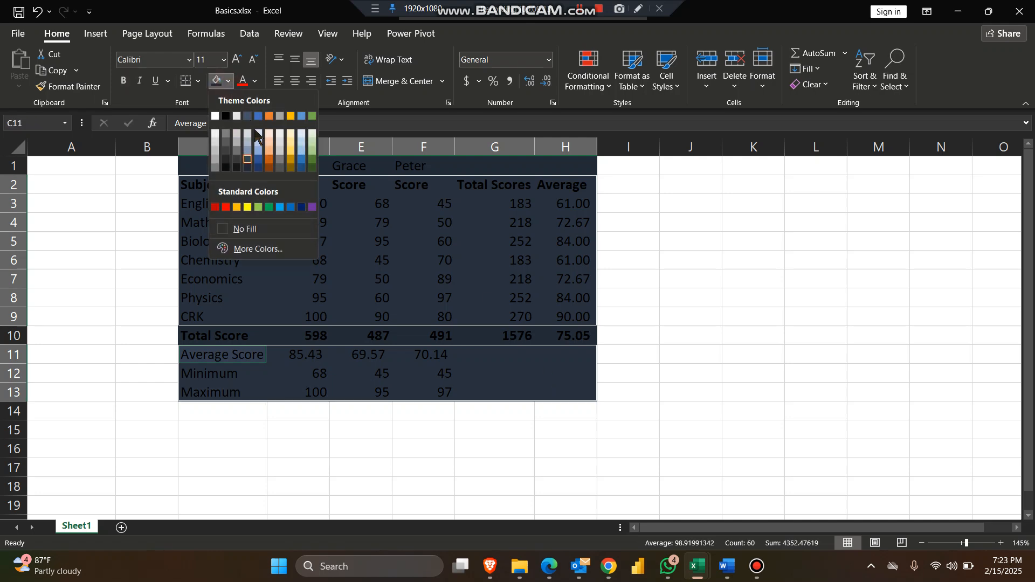
click(248, 153)
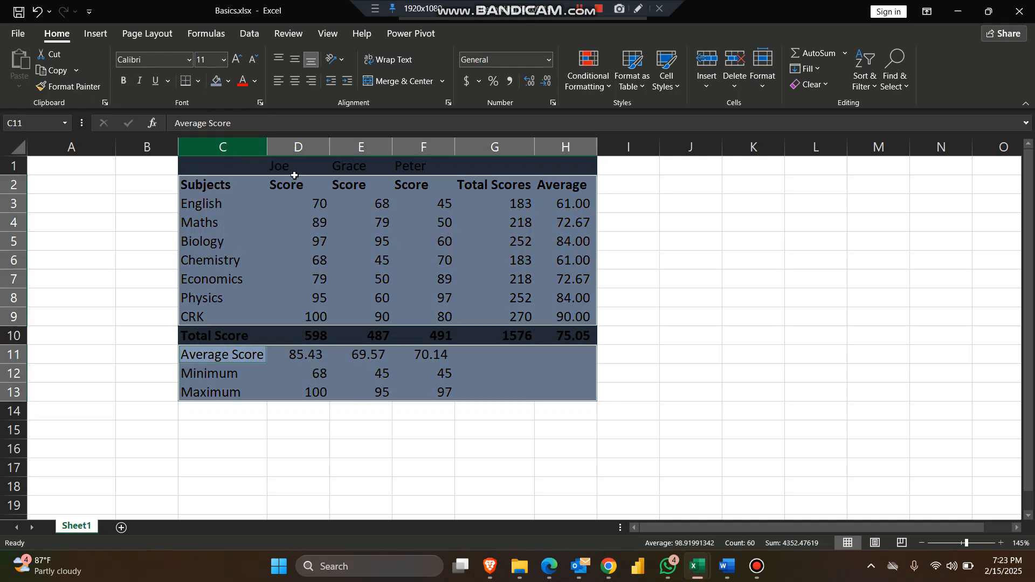
- Set the font color of the whole score table, C1:H13, to white
drag(224, 169, 588, 392)
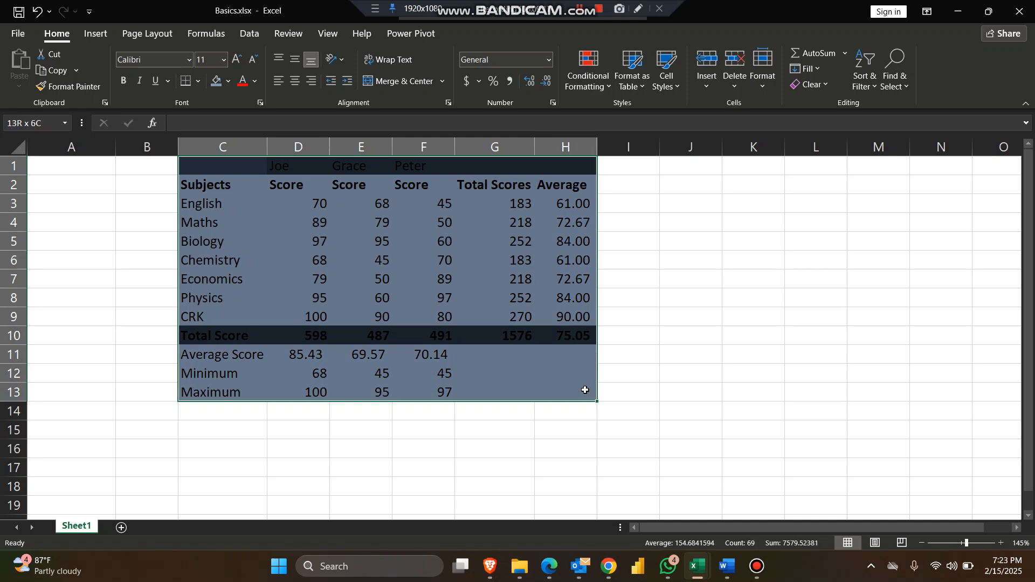
click(255, 85)
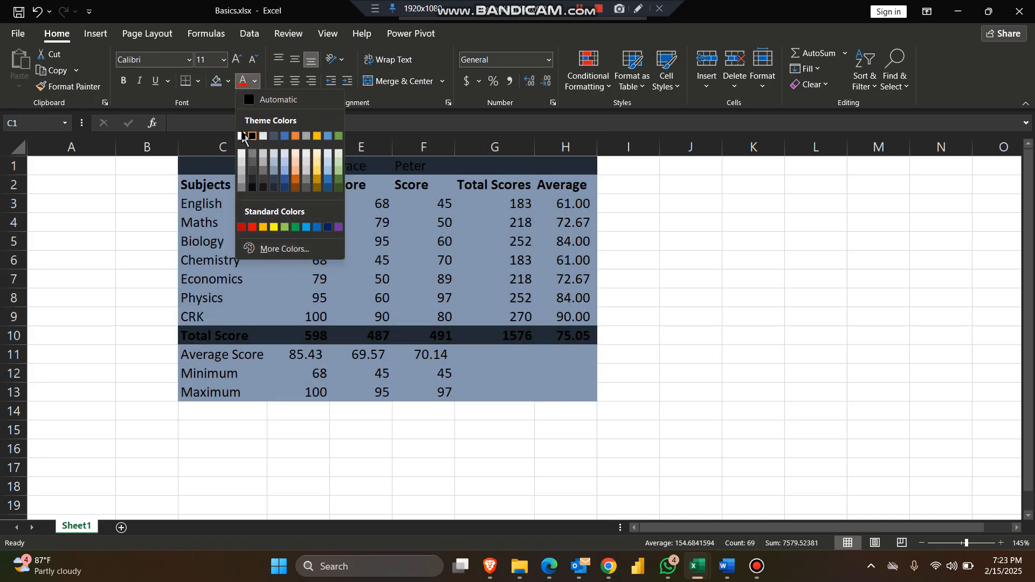
click(241, 136)
click(692, 248)
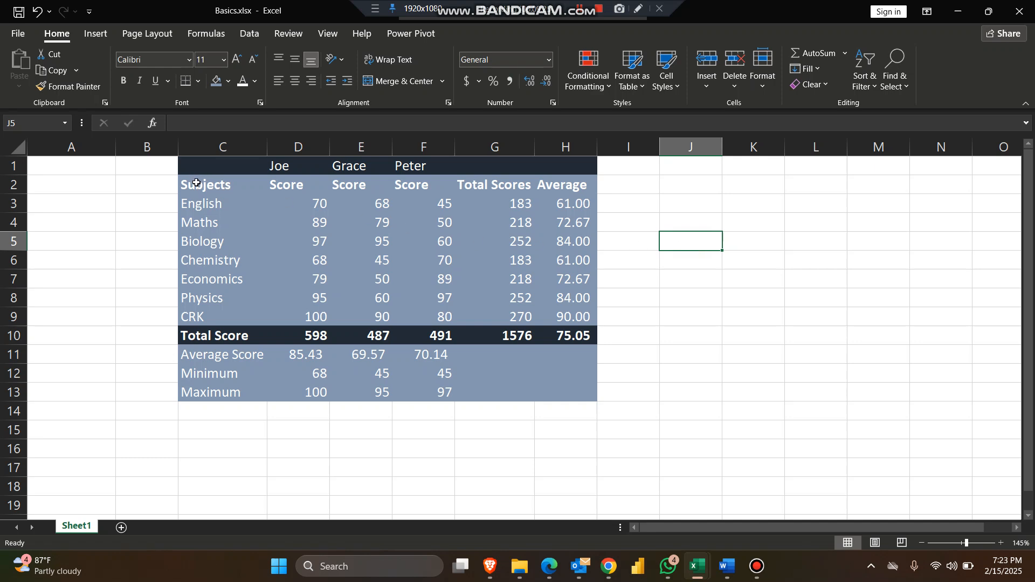
- Set the font color of C2:H9 and of the summary rows C11:H13 to black
drag(195, 184, 550, 319)
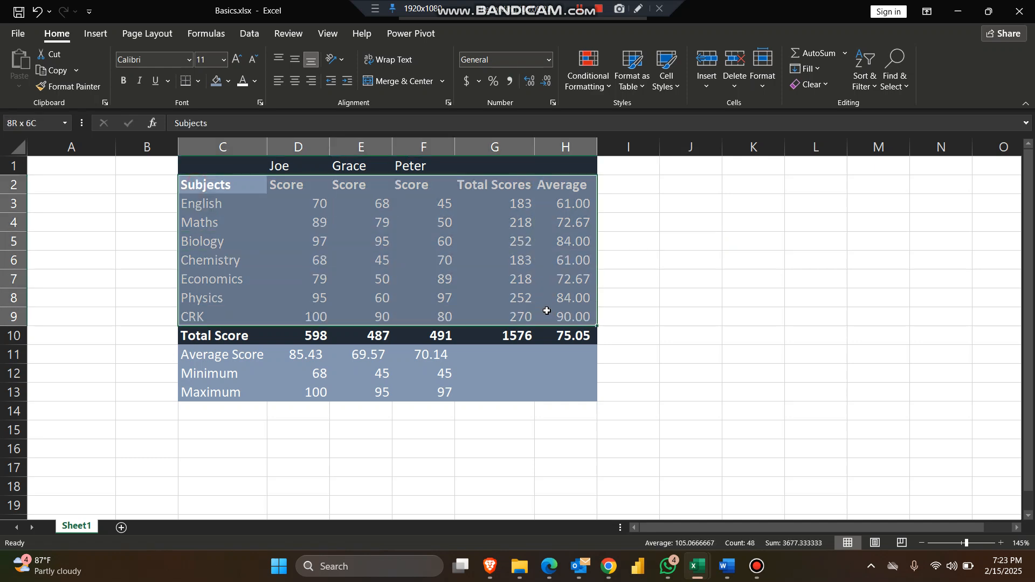
click(255, 81)
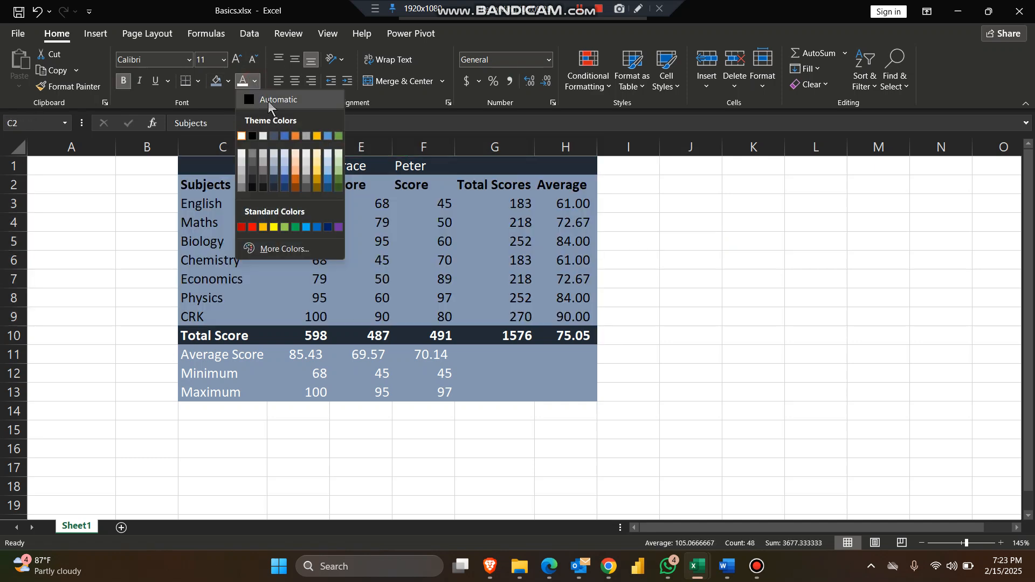
click(250, 97)
click(835, 331)
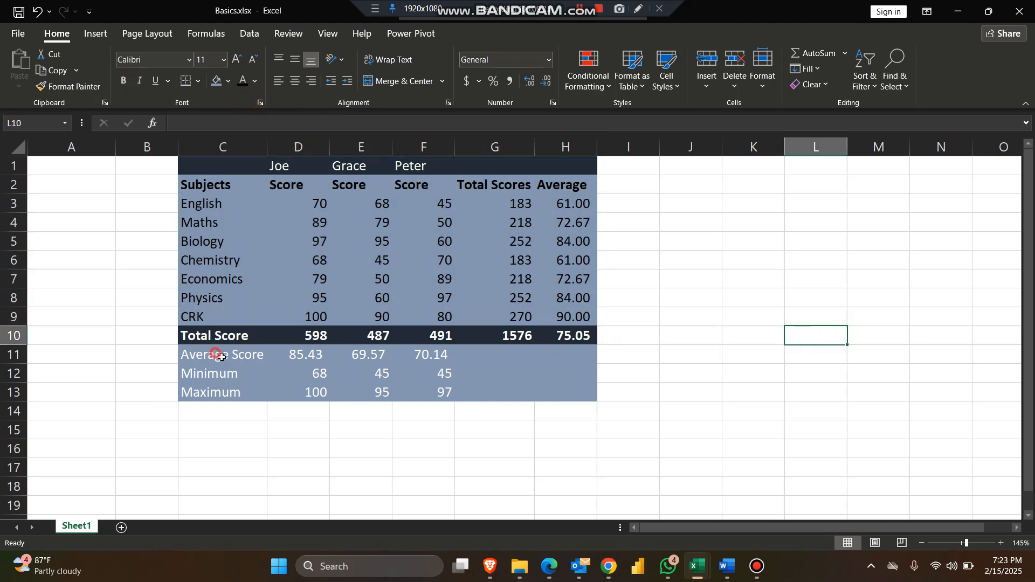
drag(219, 356, 549, 396)
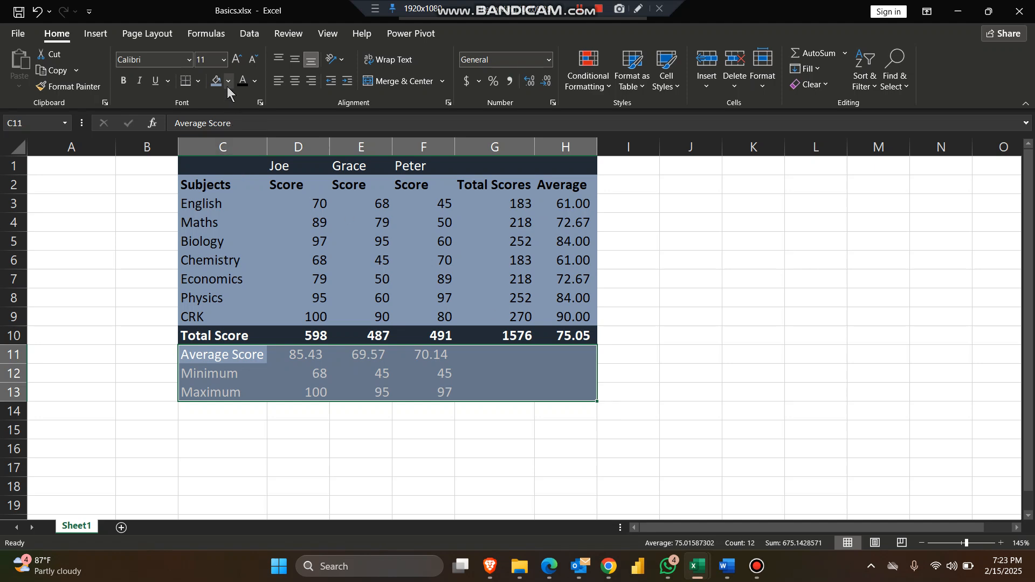
click(255, 82)
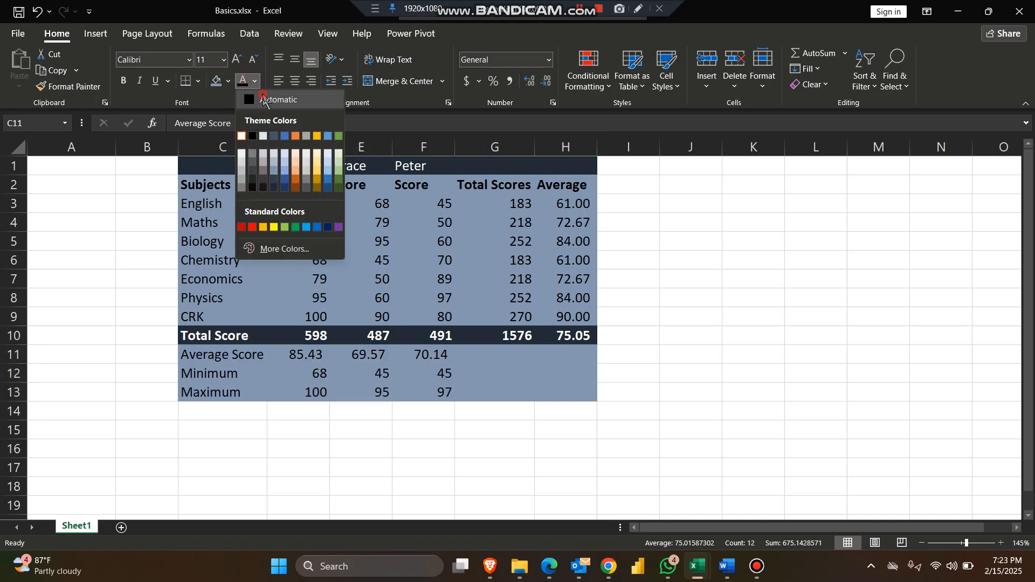
click(252, 136)
- Fill C2:H9 and the summary rows C11:H13 with the lightest blue-gray shade
drag(209, 184, 557, 315)
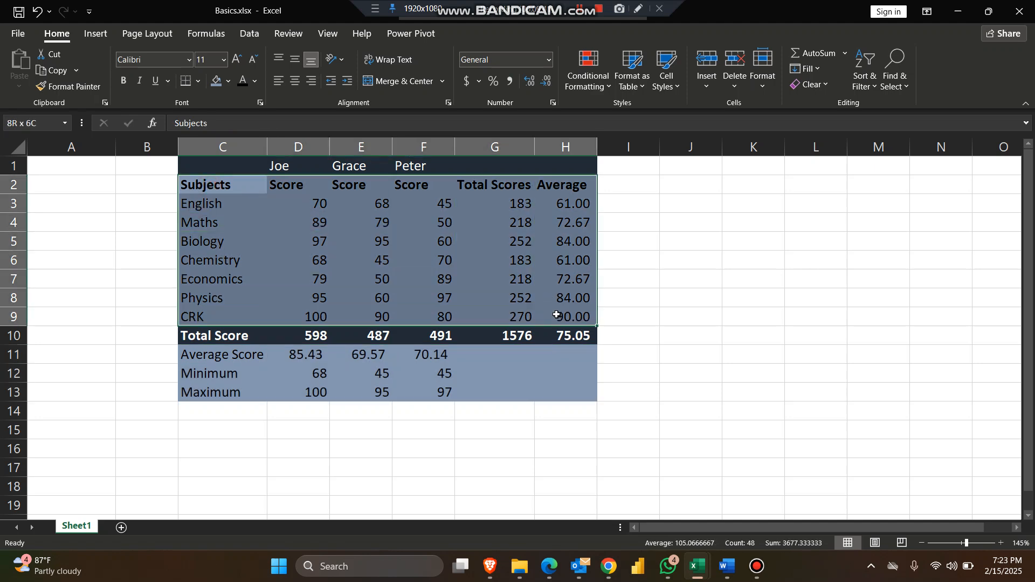
click(230, 82)
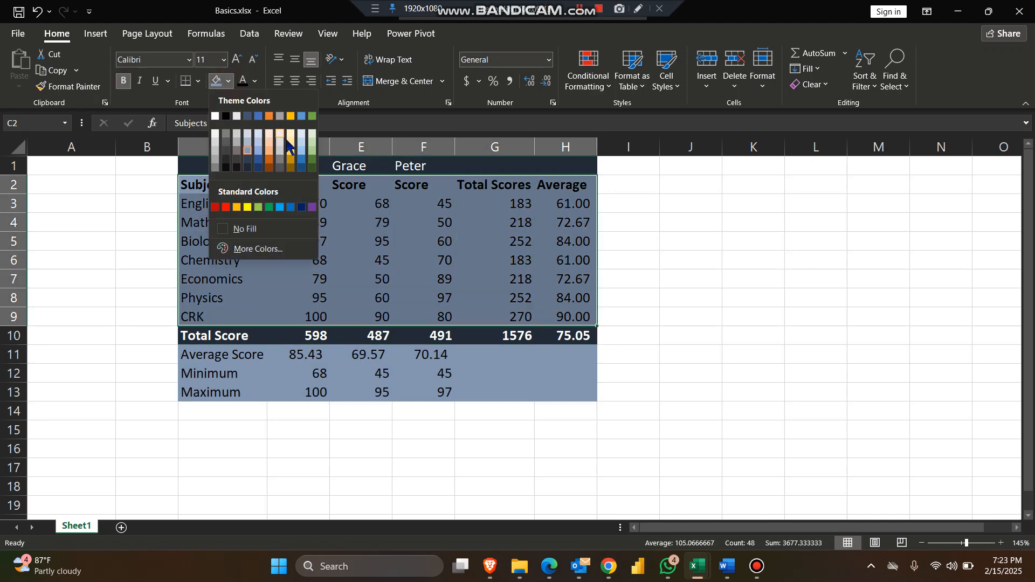
click(248, 134)
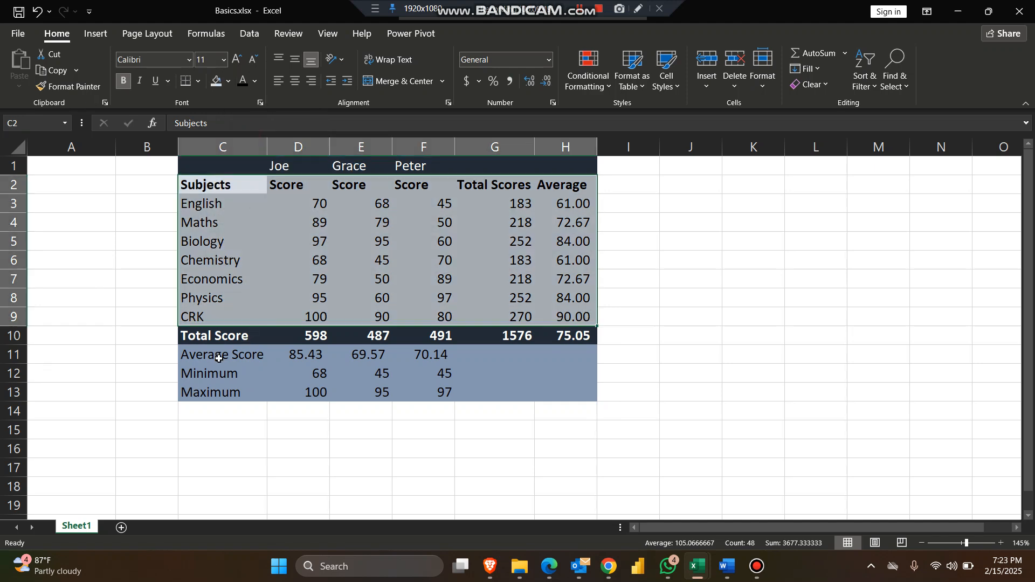
drag(210, 351, 562, 392)
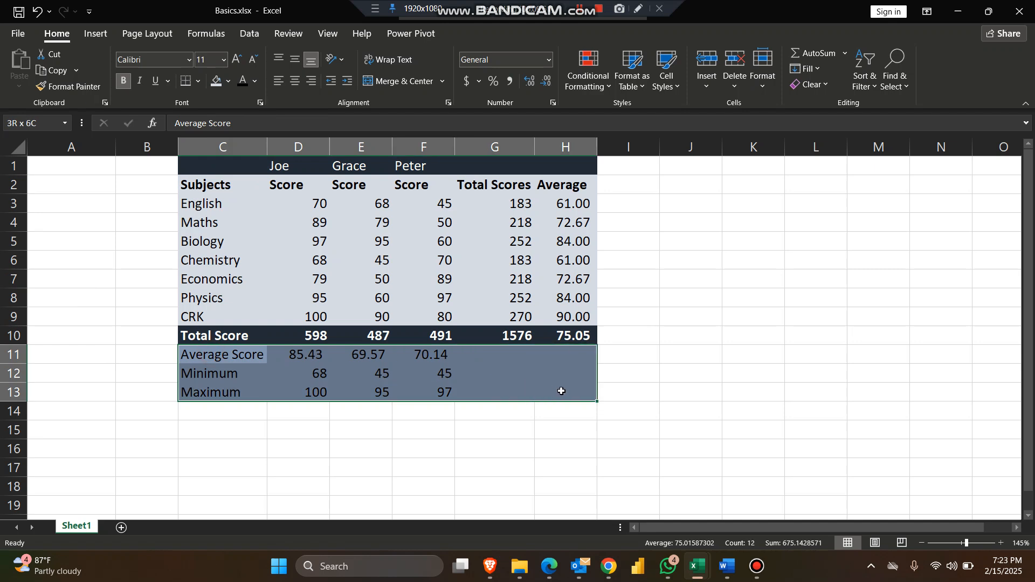
click(217, 82)
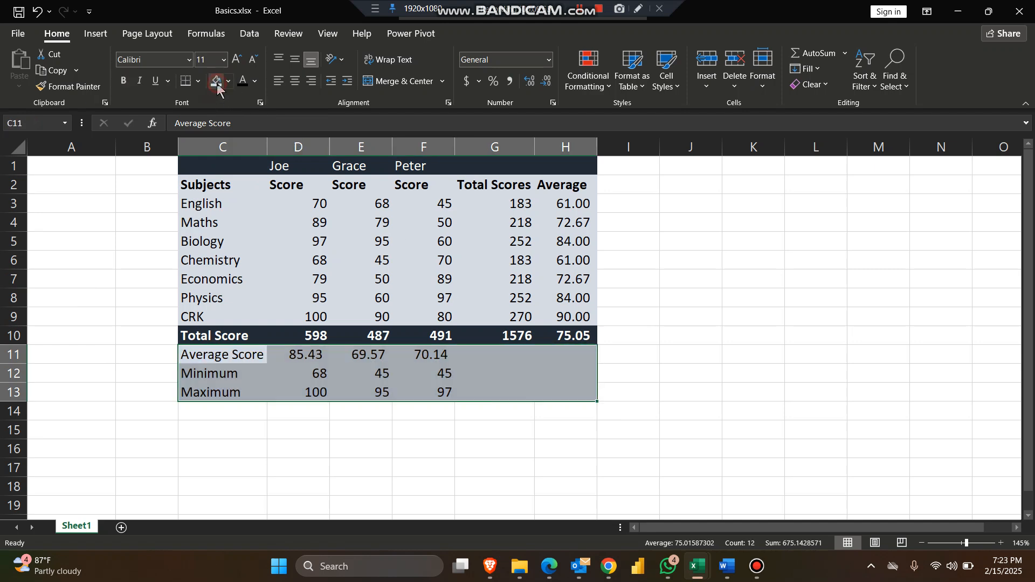
click(719, 303)
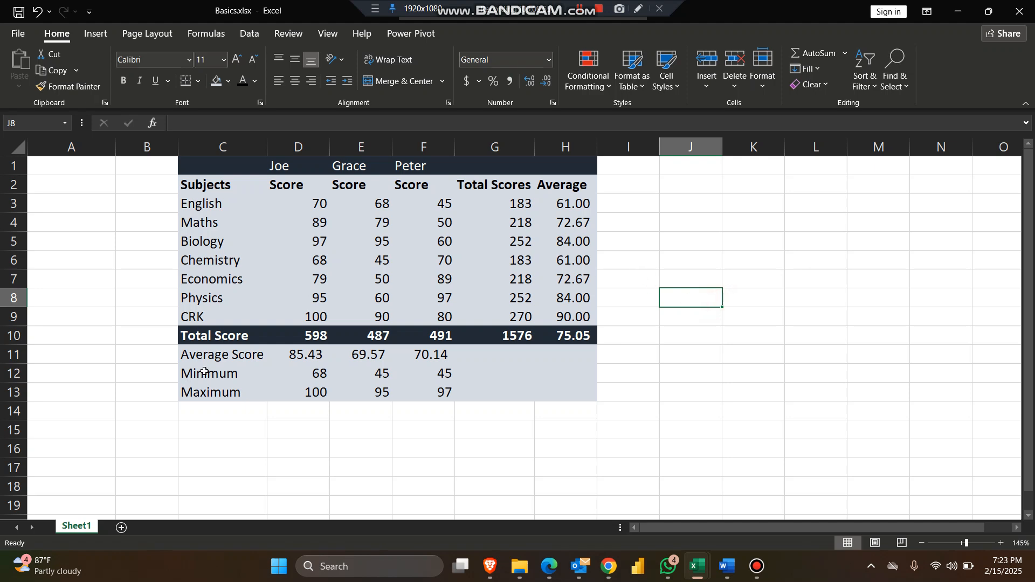
- Select the Average Score, Minimum and Maximum rows, C11:H13
drag(215, 357, 564, 393)
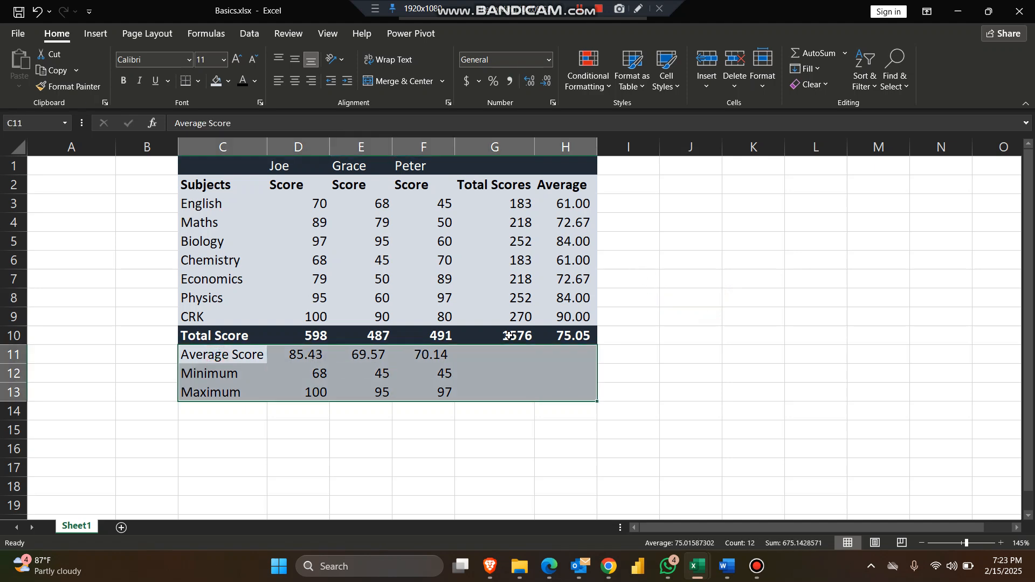